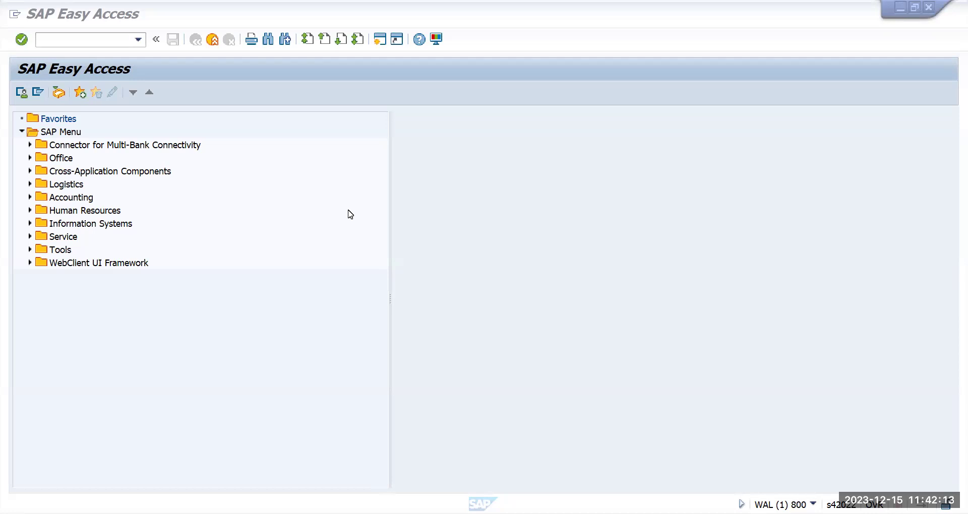
Step: Run transaction ME51N to open Create Purchase Requisition
left_click(84, 43)
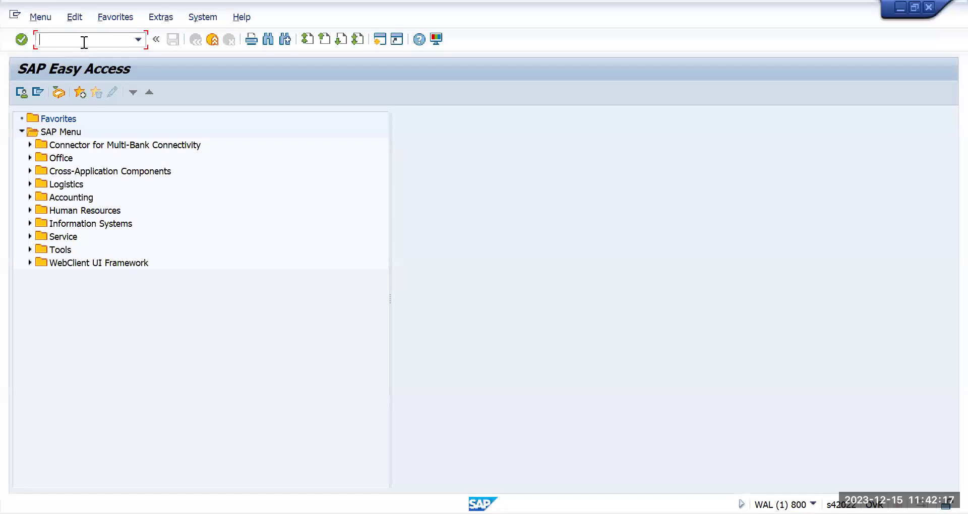
type("me51n")
key("Return")
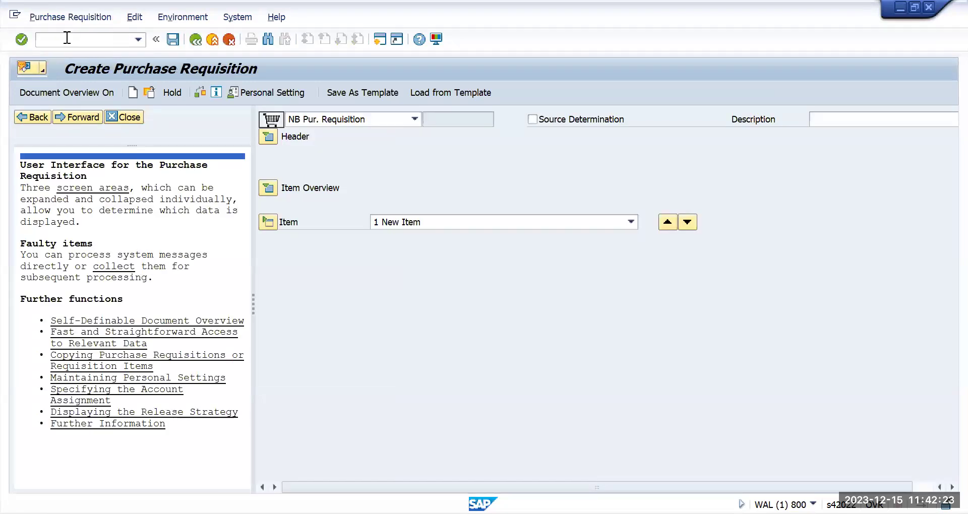
Step: Expand the item overview, enter item number 10, and list the account assignment categories
left_click(130, 116)
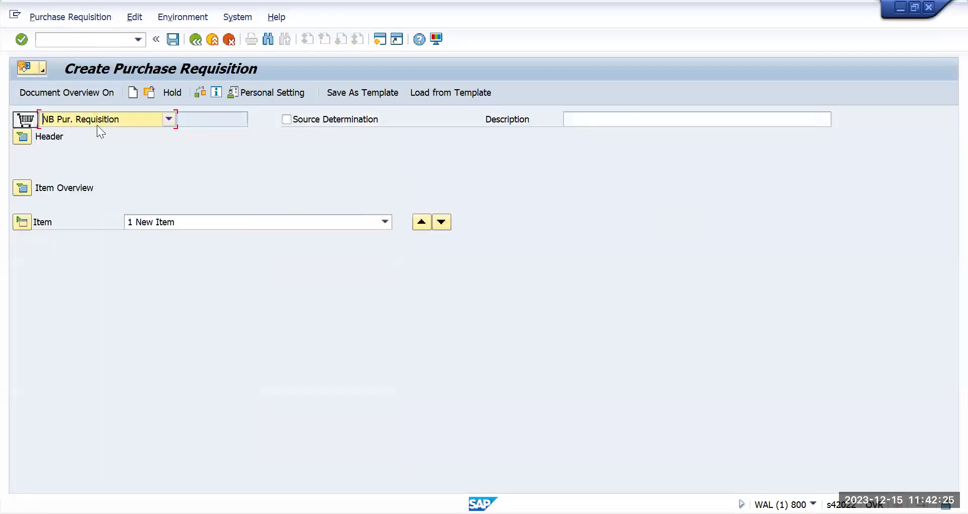
left_click(22, 189)
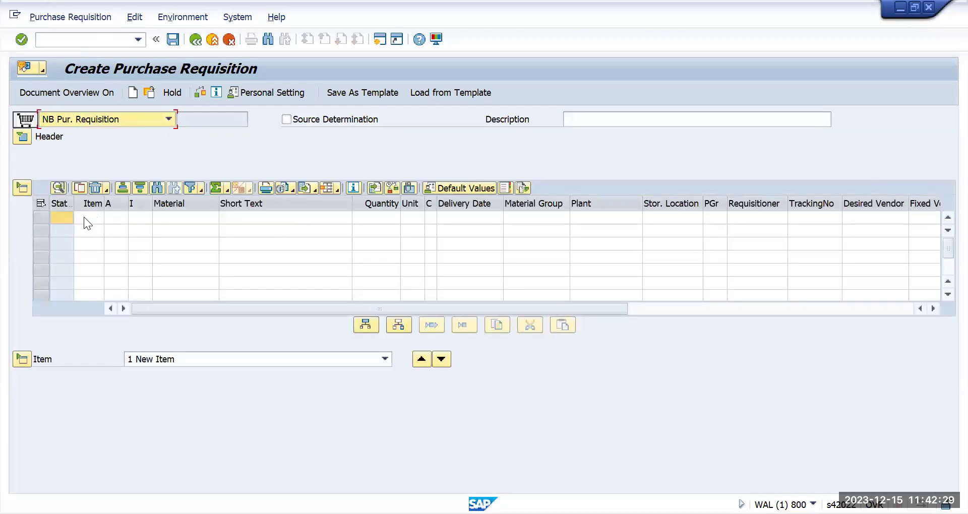
left_click(91, 217)
type("10")
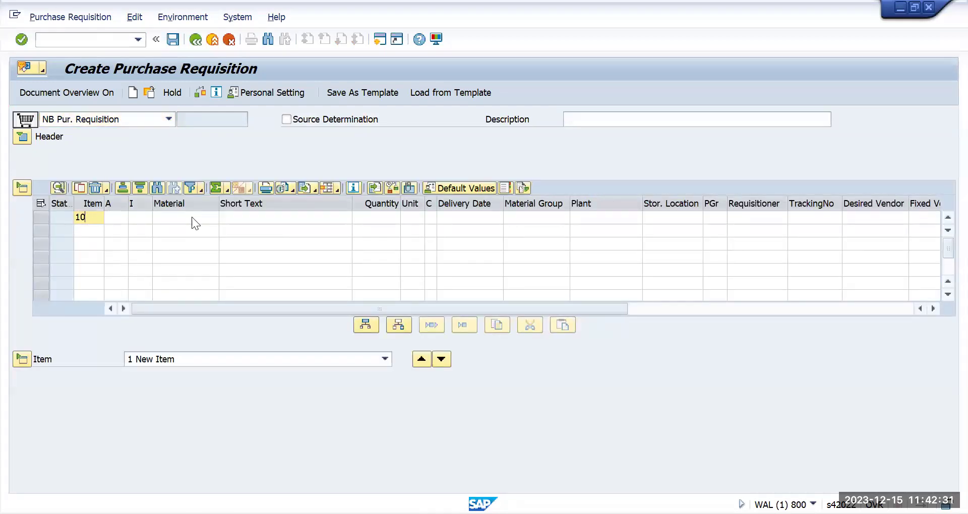
key("Tab")
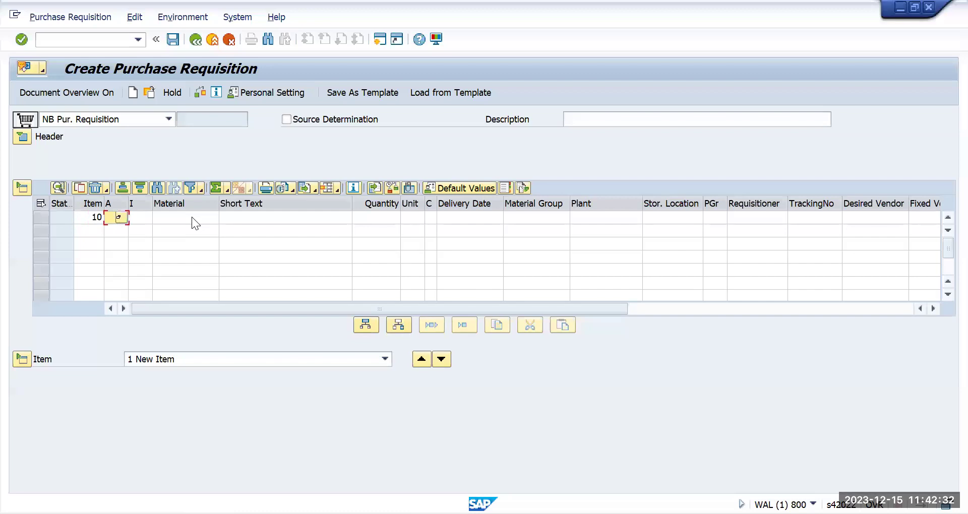
left_click(119, 218)
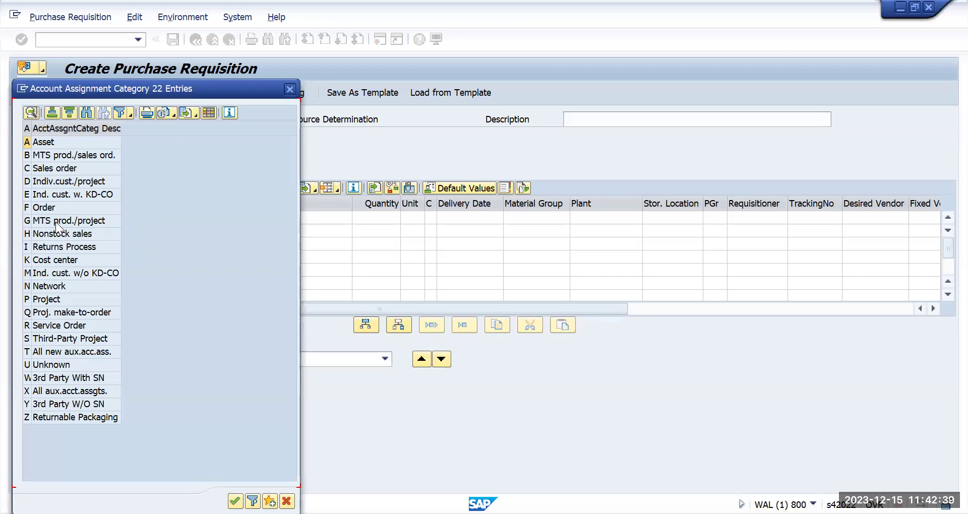
Step: Give item 10 account assignment K (cost center), short text JAVA and quantity 1 EA
double_click(65, 257)
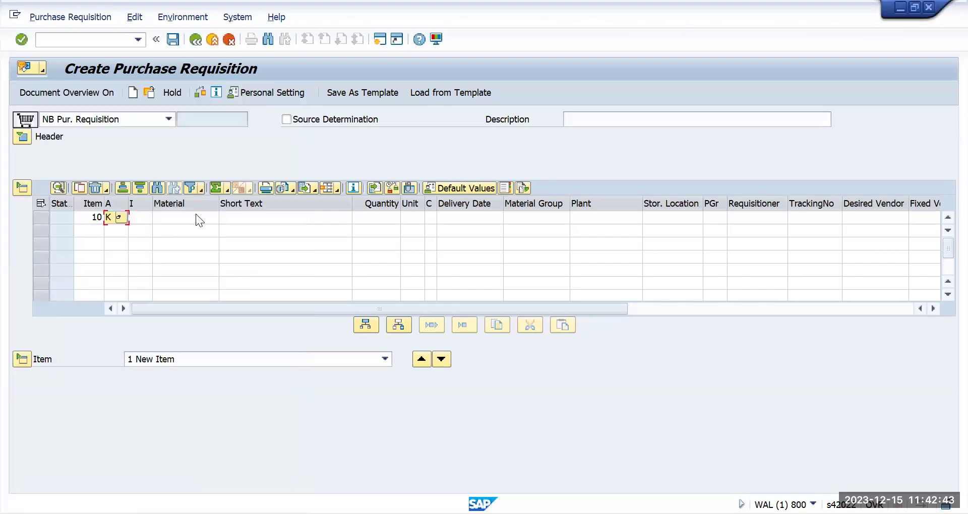
left_click(241, 215)
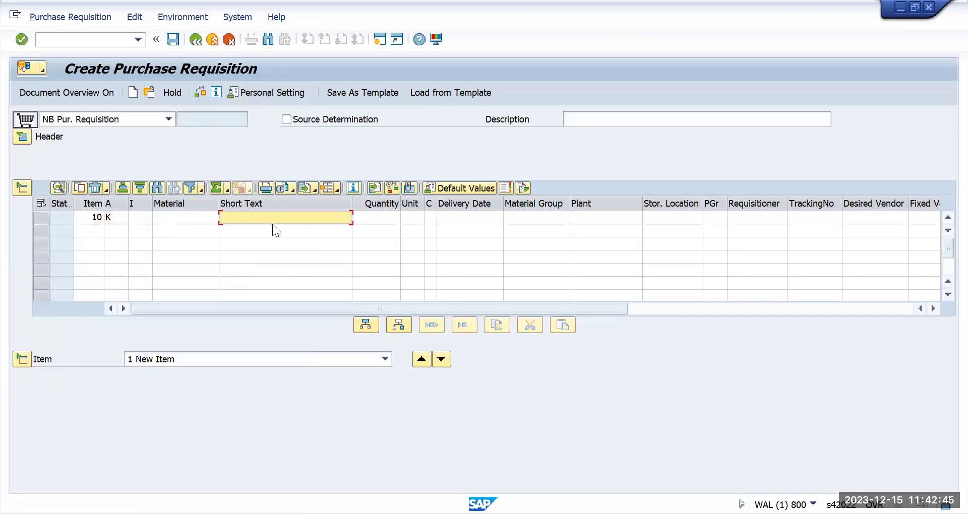
type("JAVA")
key("Tab")
type("1")
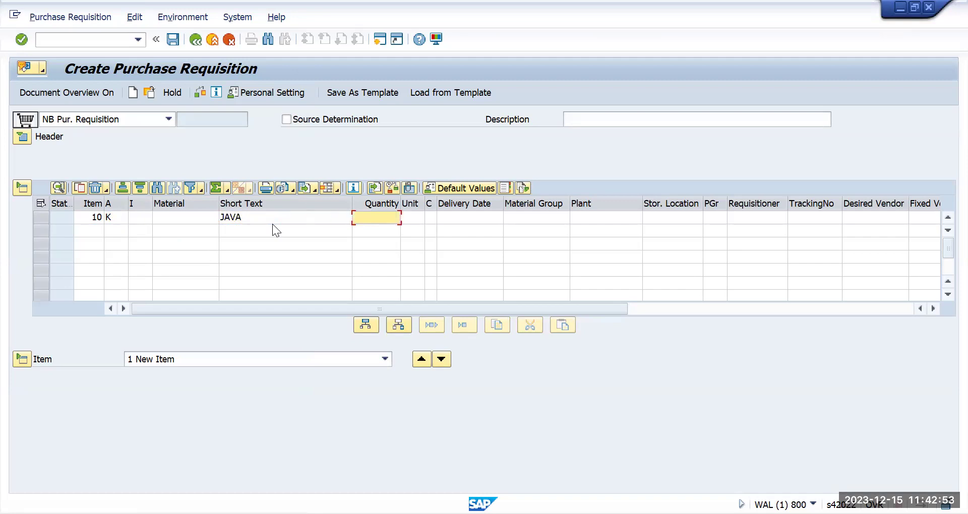
key("Tab")
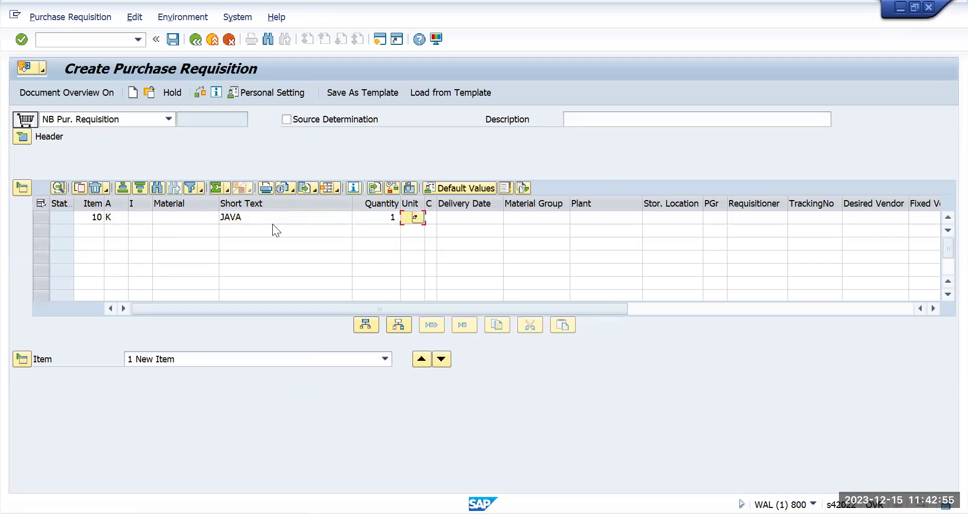
type("E")
type("A")
key("Tab")
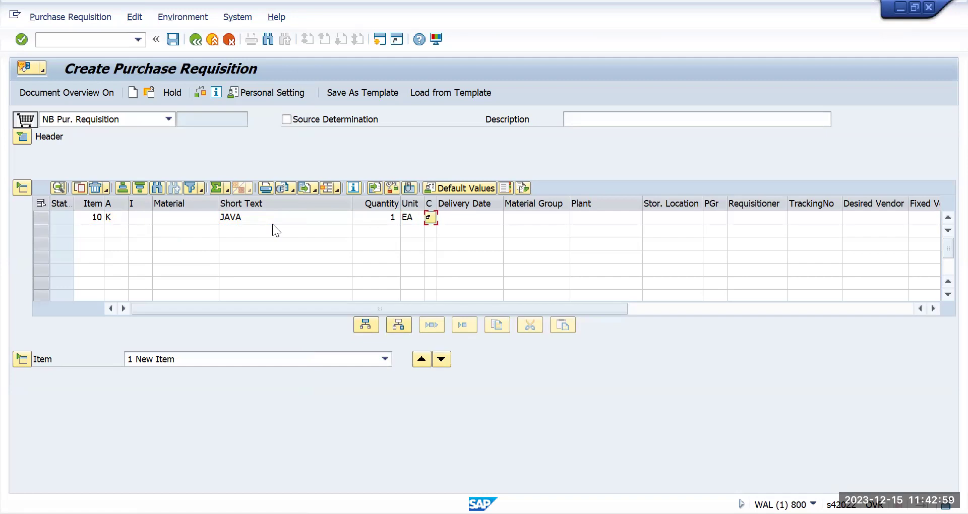
Step: Set item category D and delivery date 15 December 2023
type("D")
key("Tab")
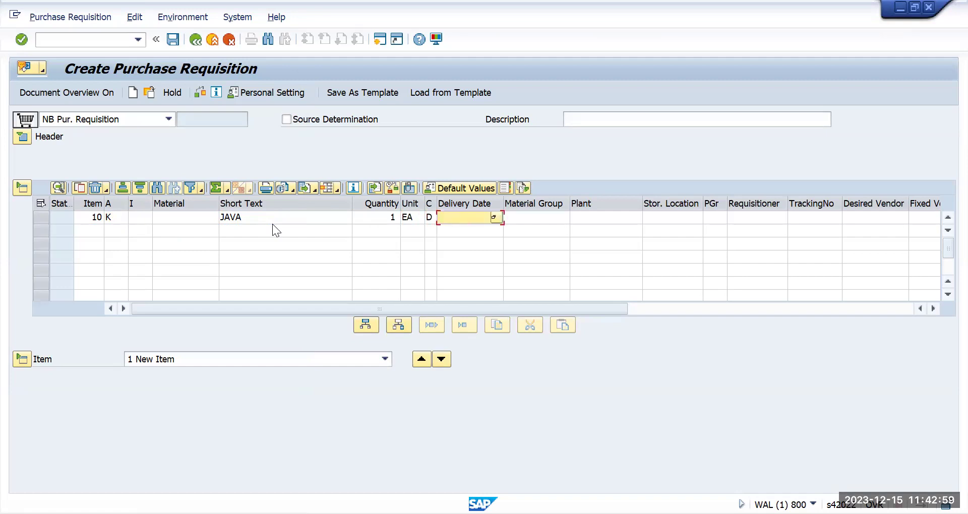
left_click(494, 217)
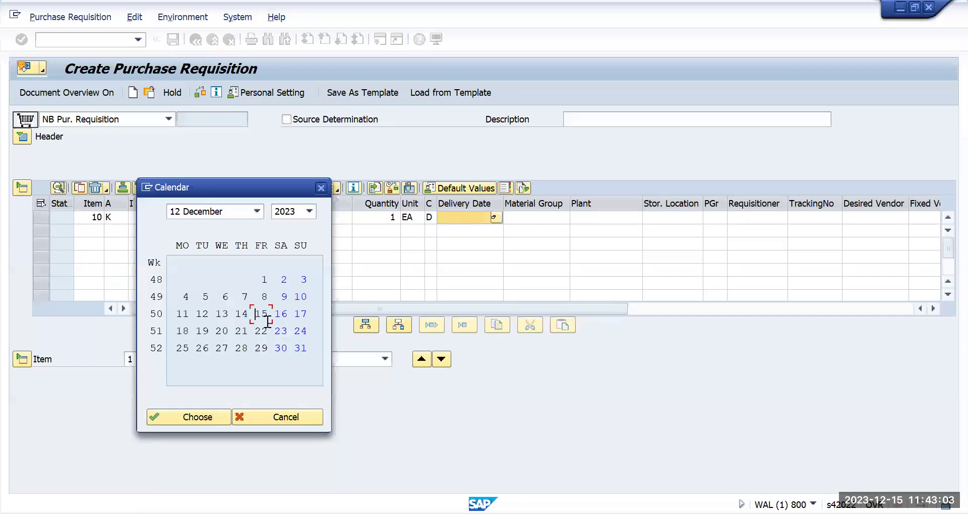
double_click(260, 318)
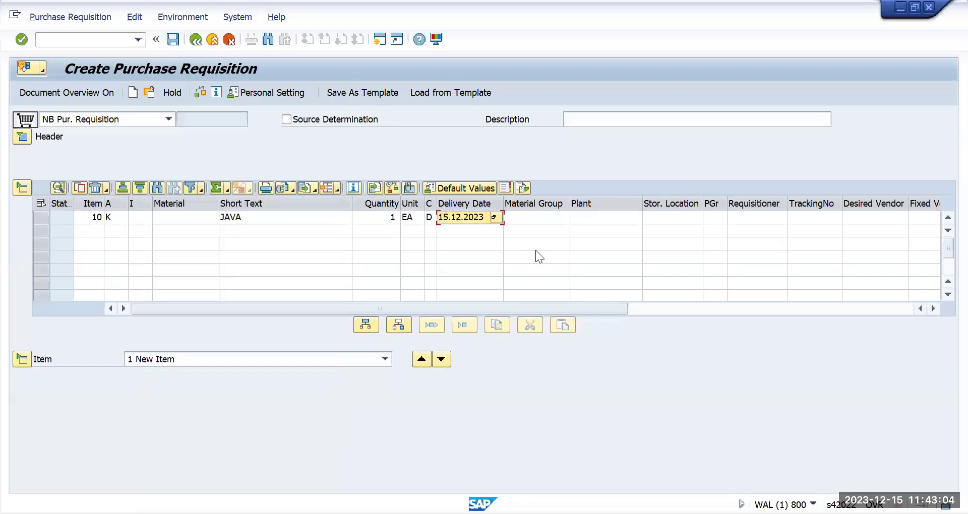
Step: Enter material group TMEN and plant tmun for item 10
left_click(532, 215)
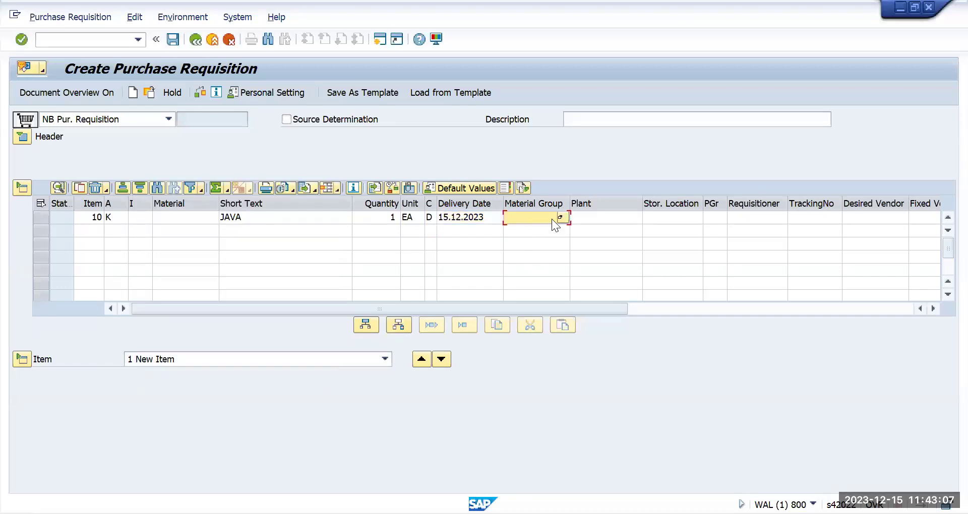
type("tm")
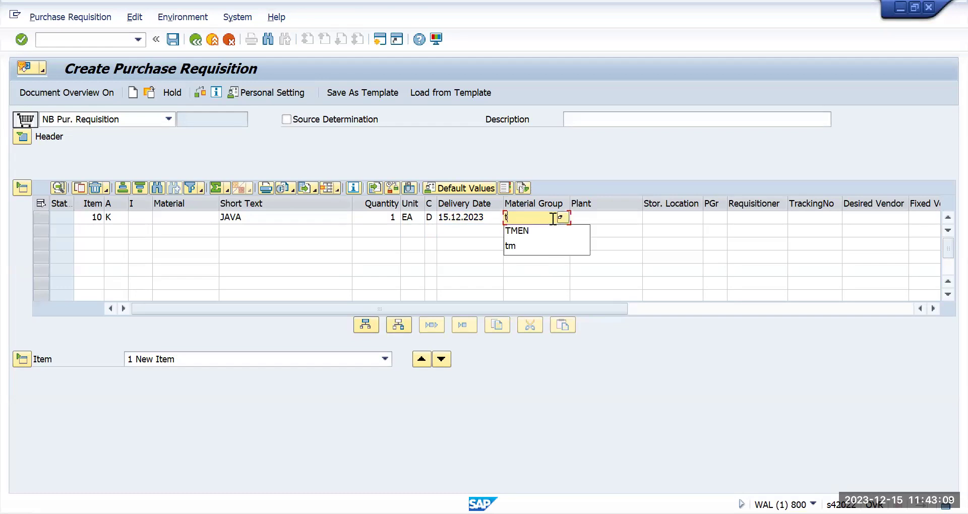
left_click(526, 233)
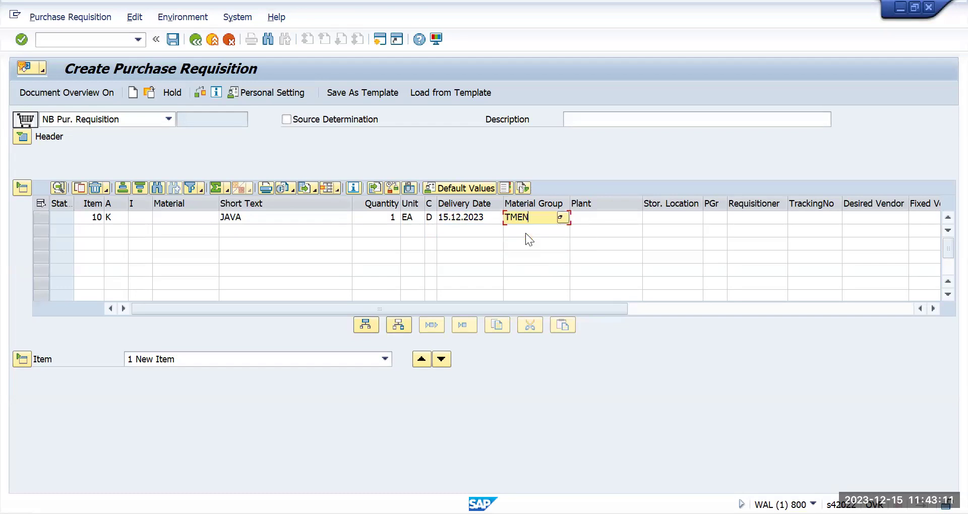
left_click(612, 220)
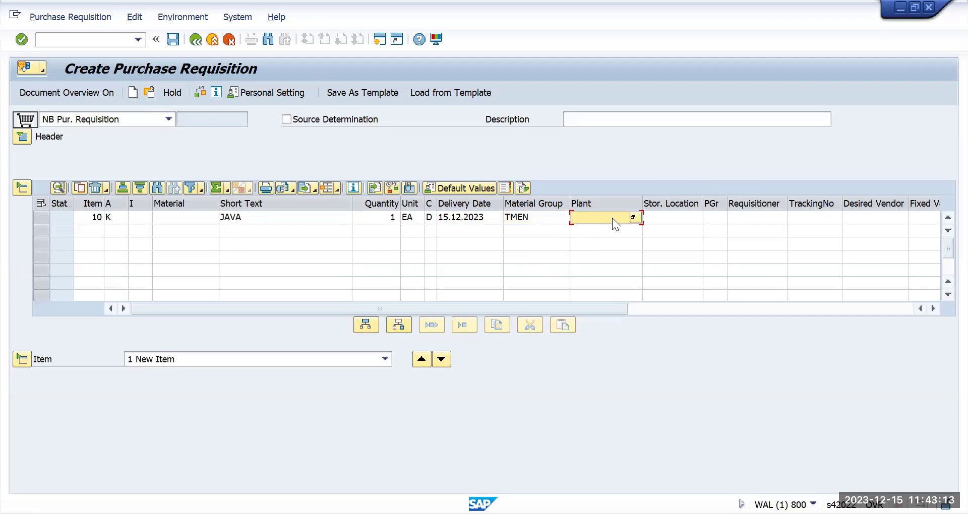
type("tm")
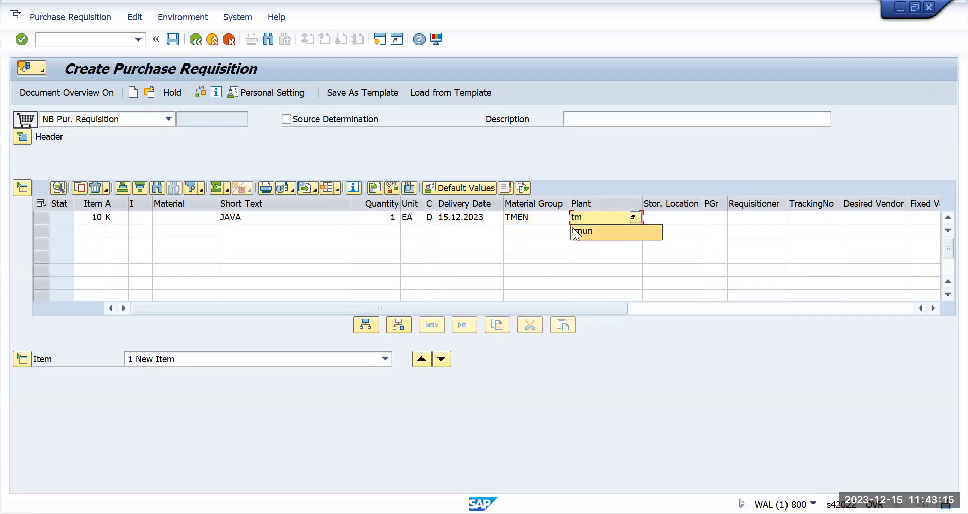
left_click(580, 231)
Step: Set storage location tmun, purchasing group TMN and purchasing organisation TMUN
left_click(675, 220)
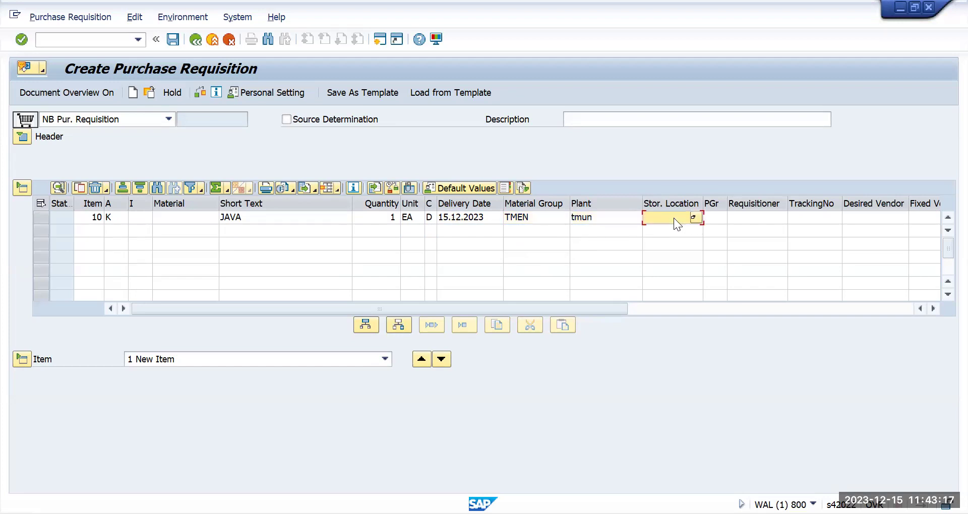
type("tm")
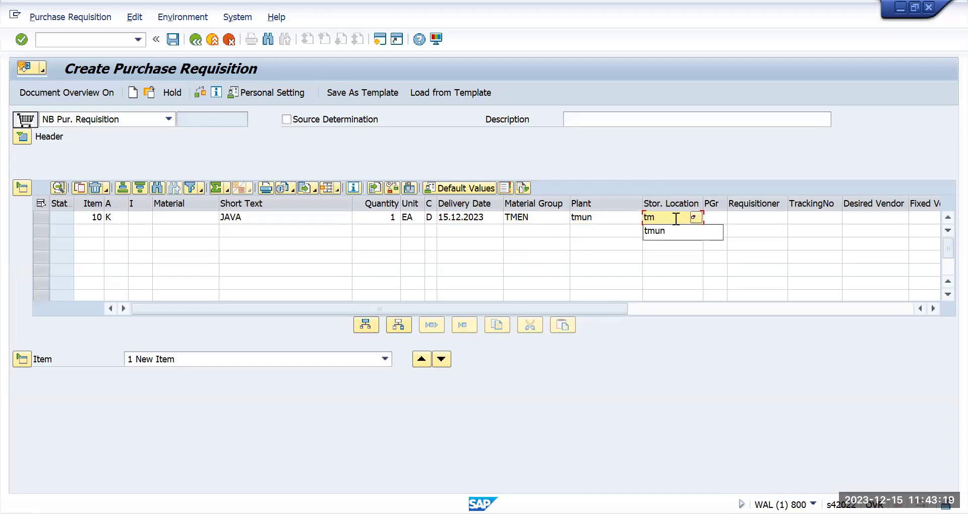
left_click(662, 230)
left_click(717, 218)
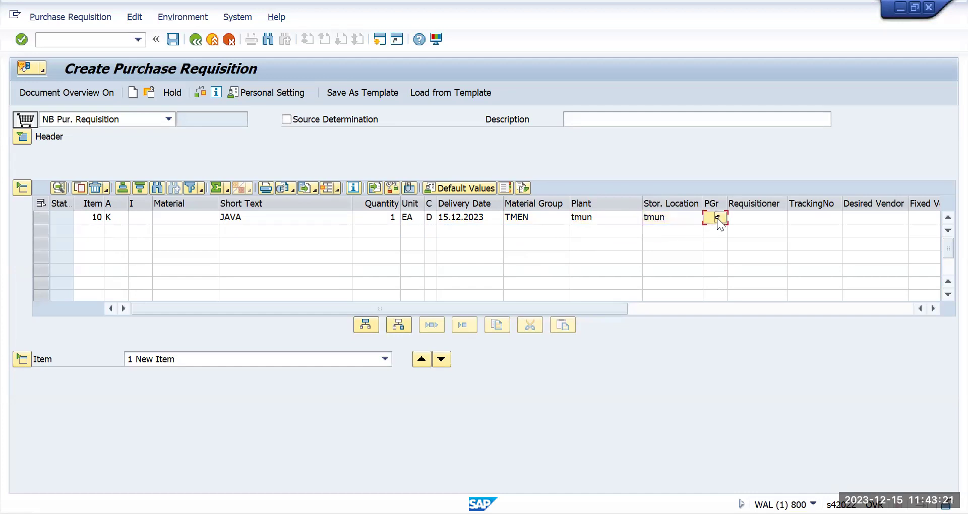
type("m")
key("Tab")
key("Tab")
key("Tab")
key("Tab")
key("Tab")
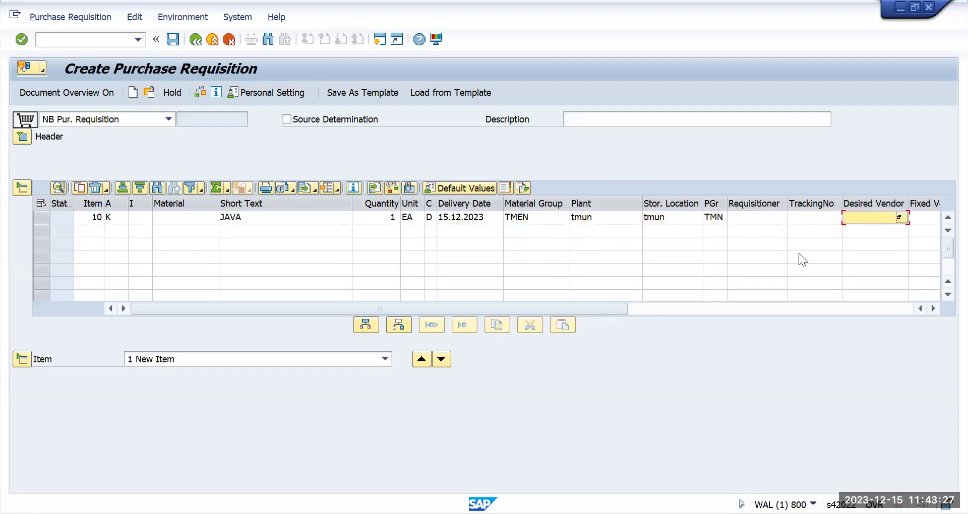
key("Tab")
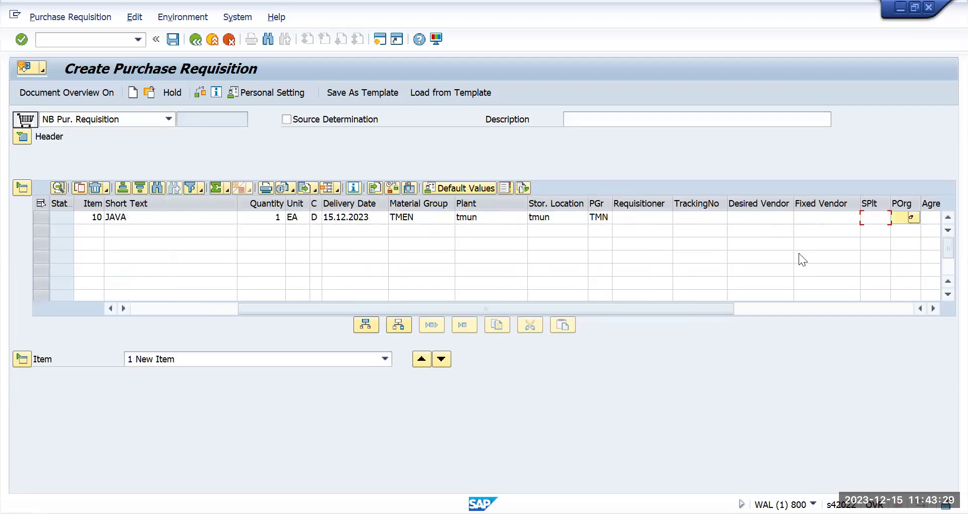
type("tm")
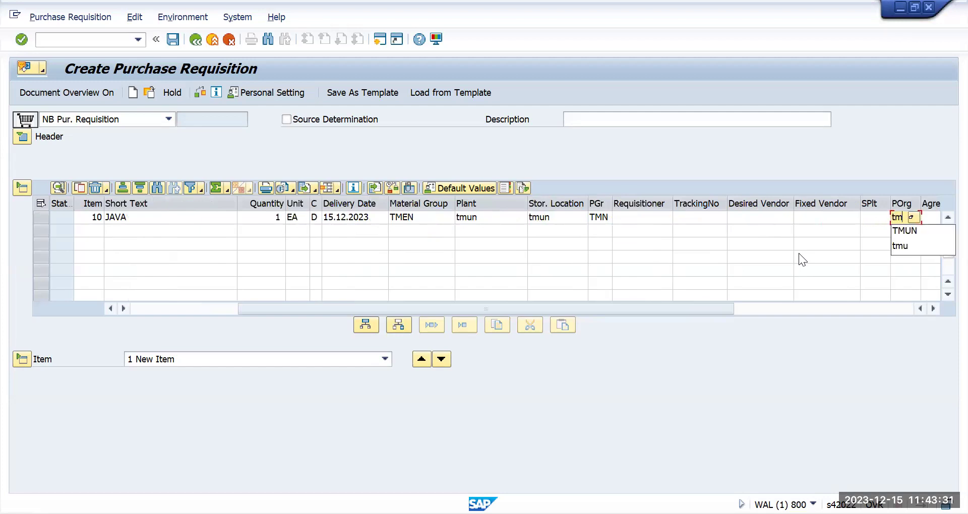
left_click(903, 232)
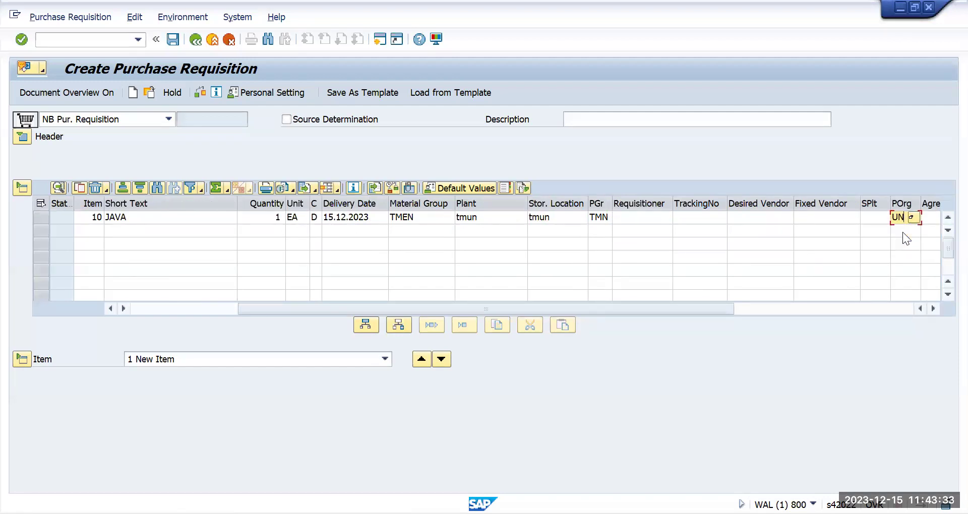
key("Tab")
key("Tab")
key("Tab")
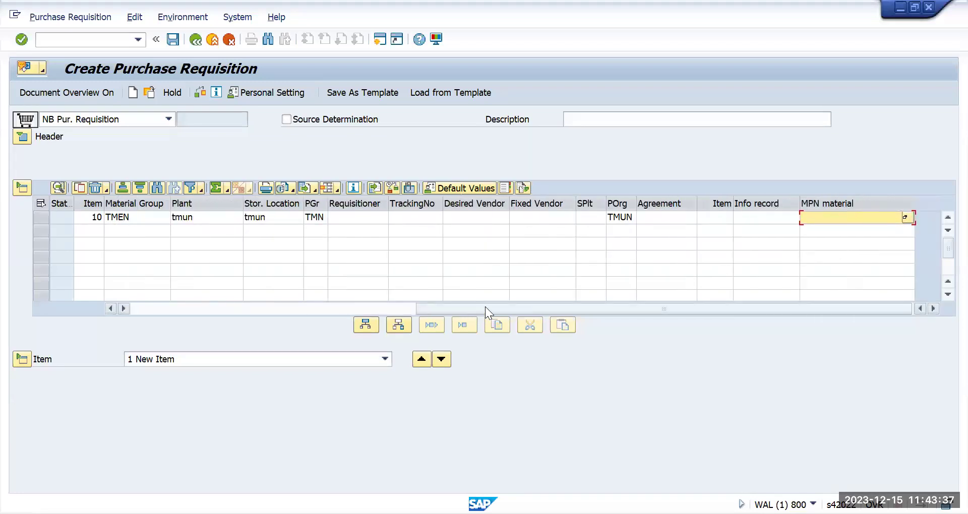
left_click_drag(485, 308, 200, 323)
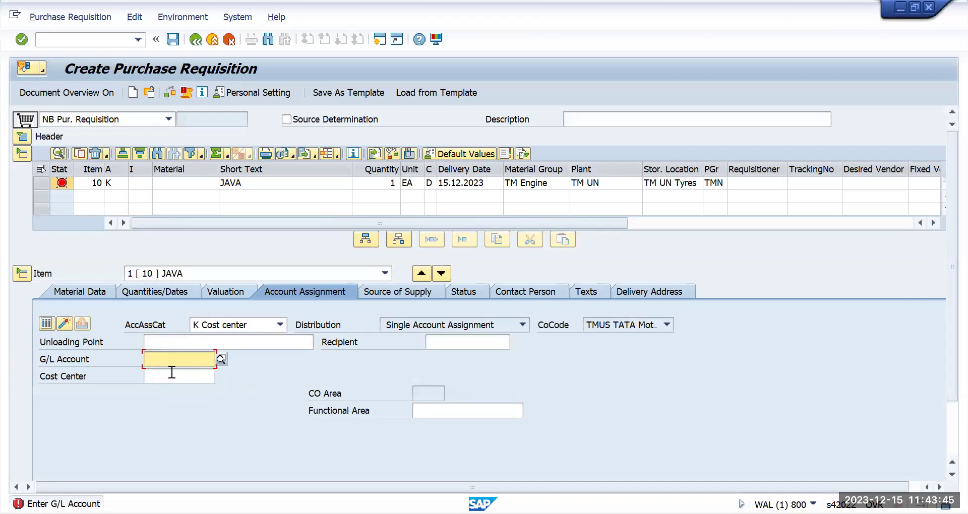
type("4")
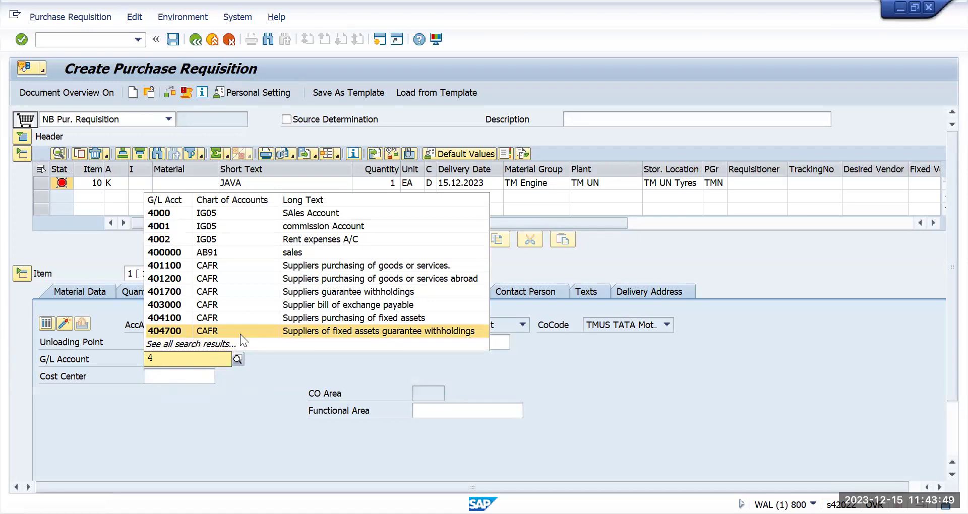
type("0")
key("BackSpace")
key("BackSpace")
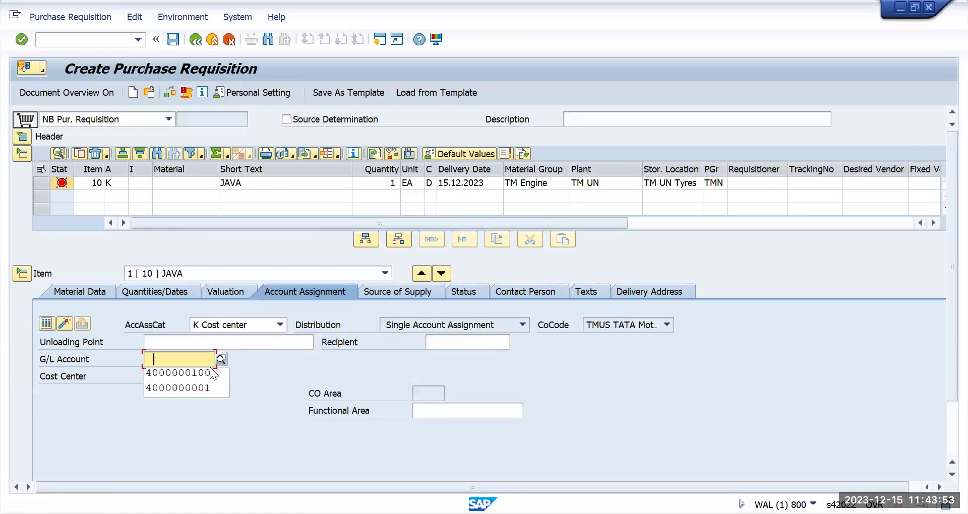
left_click(202, 373)
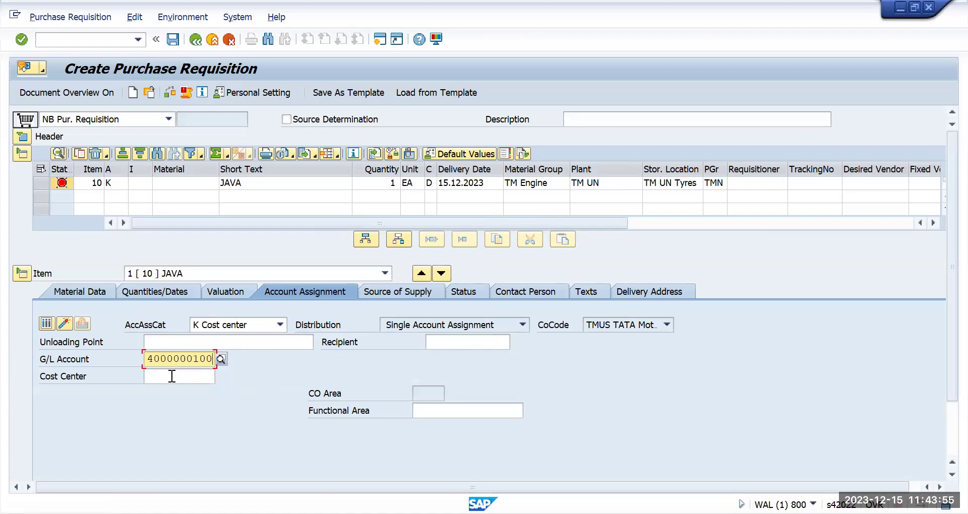
left_click(172, 376)
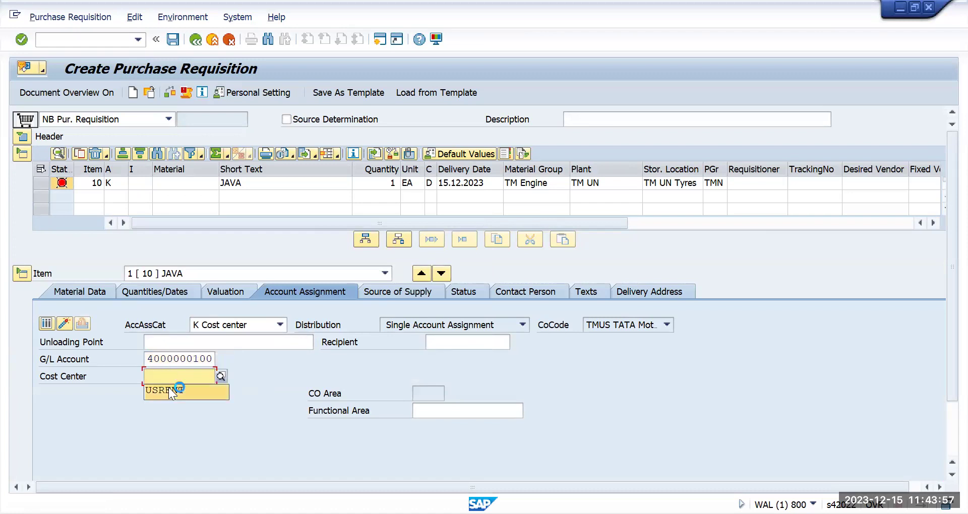
left_click(169, 388)
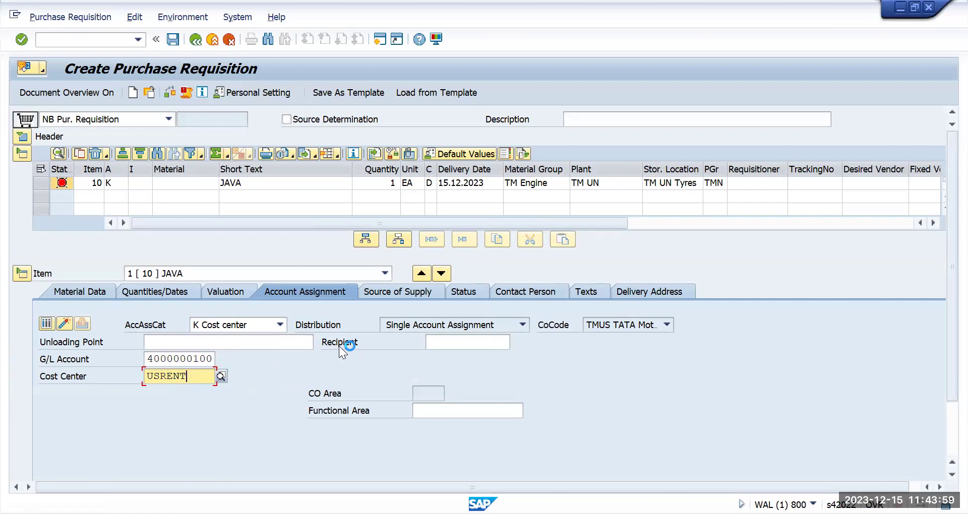
Step: Confirm the account assignment and set a valuation price of 100
key("Return")
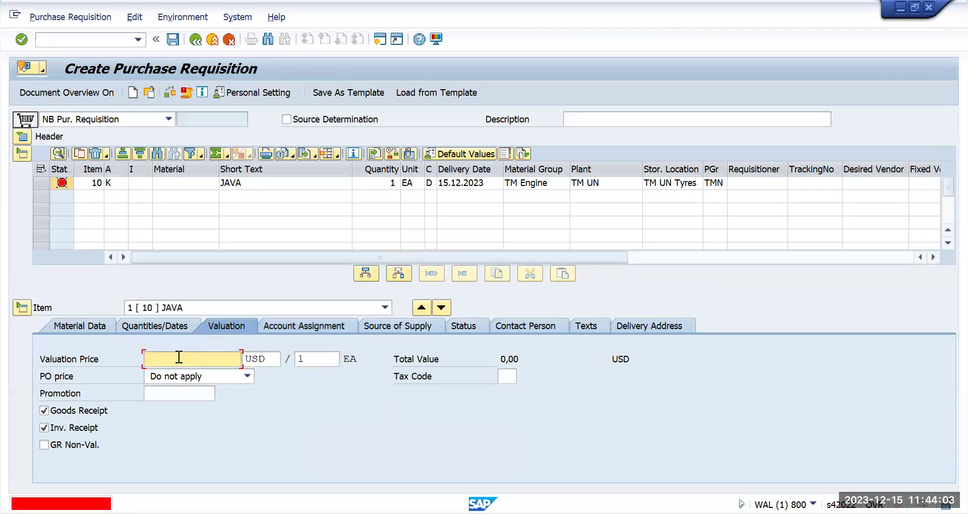
type("100")
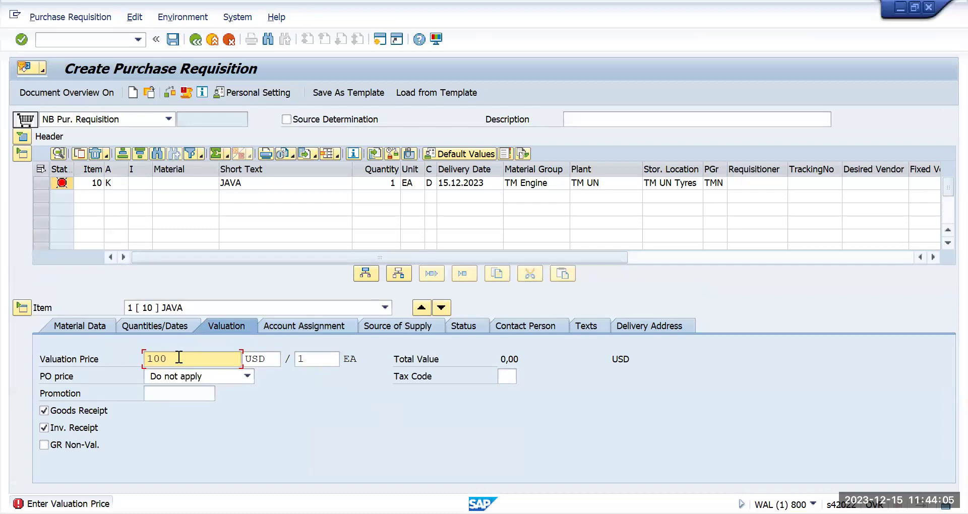
key("Return")
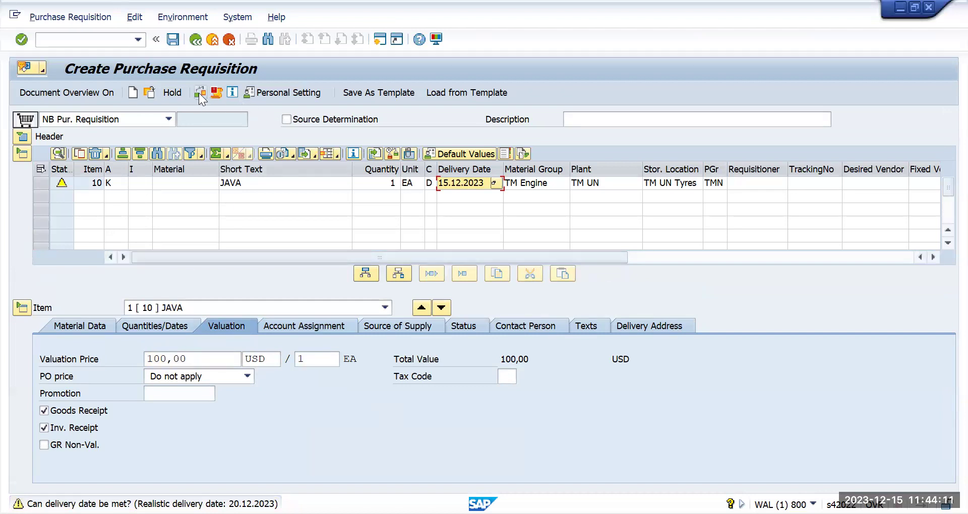
Step: Check and save the requisition, then read its new number in the message details
left_click(198, 93)
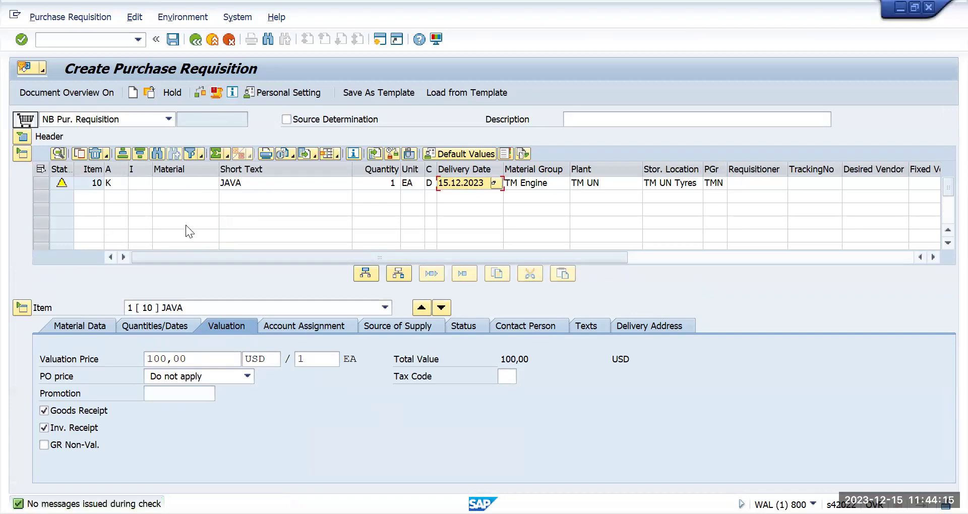
left_click(167, 43)
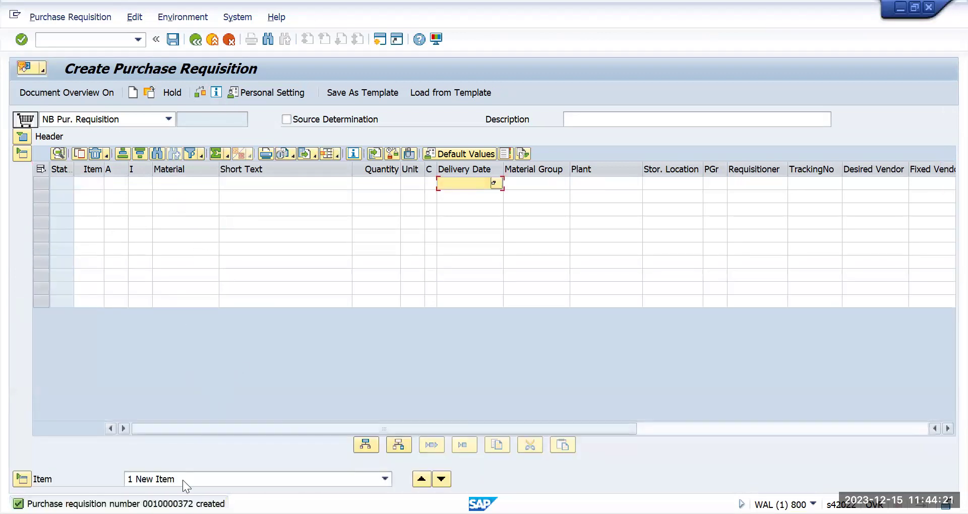
double_click(126, 504)
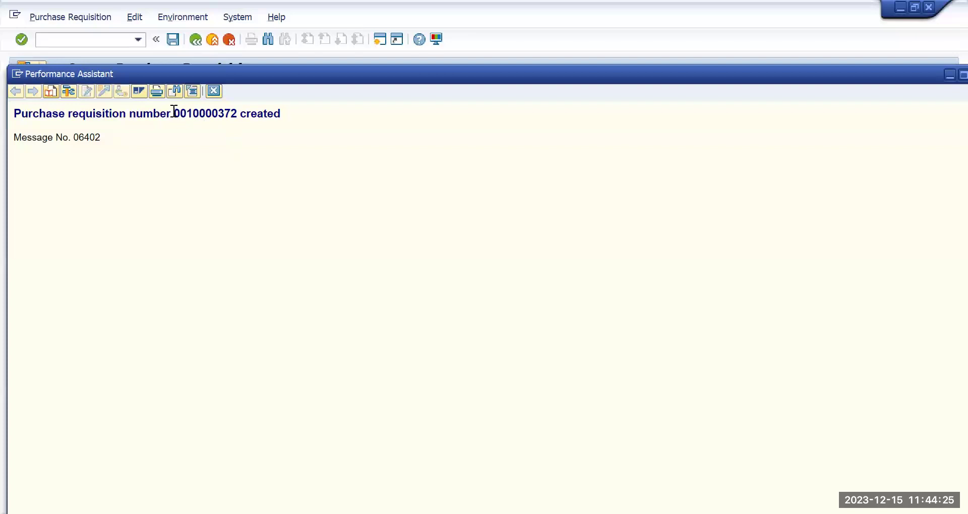
left_click_drag(174, 114, 238, 115)
key("ctrl+c")
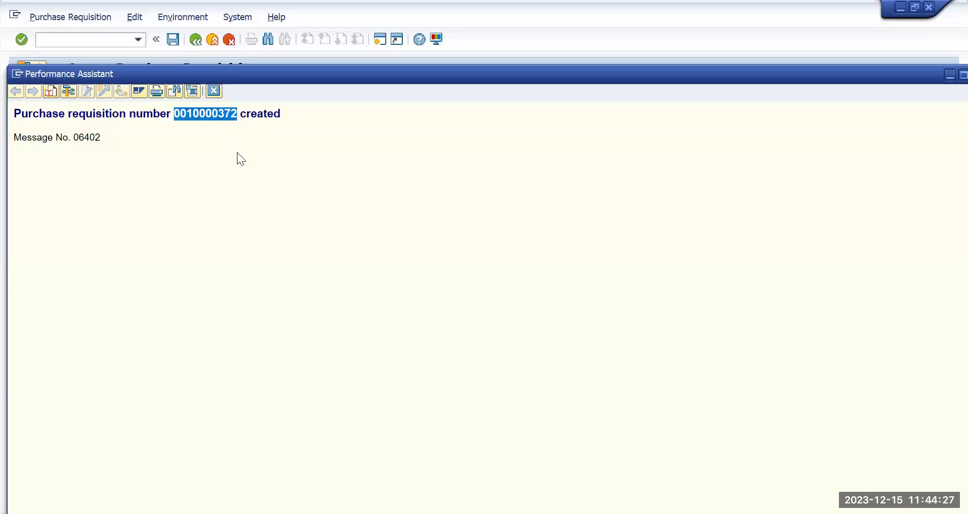
left_click(214, 91)
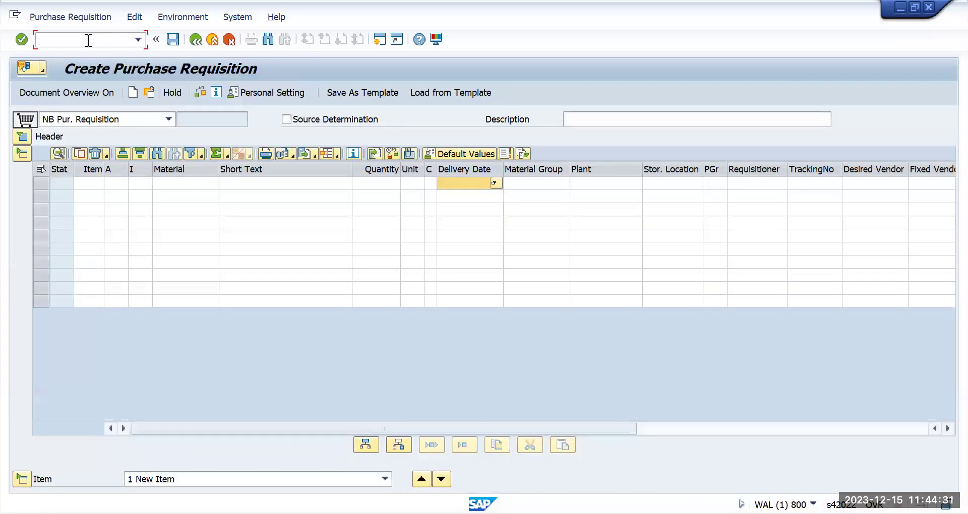
Step: Leave the requisition with /n and start a new purchase order with ME21N
left_click(88, 40)
type("/n")
key("Return")
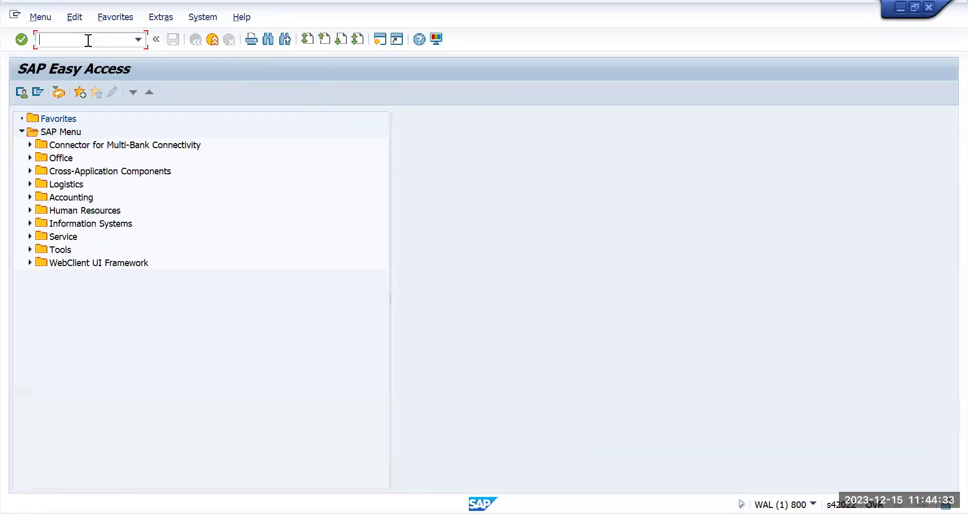
type("me21n")
key("Return")
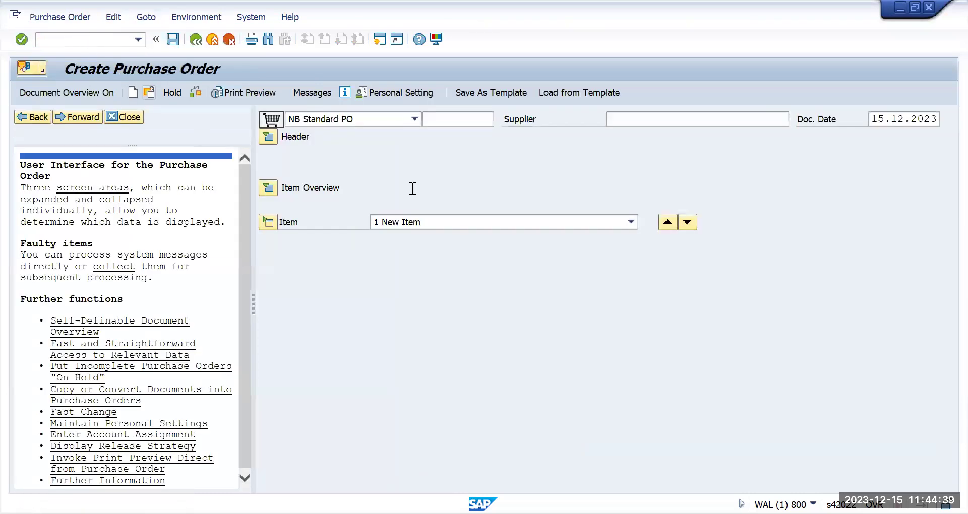
Step: Expand the PO item table and scroll to the first row's Purchase Req. cell
left_click(133, 119)
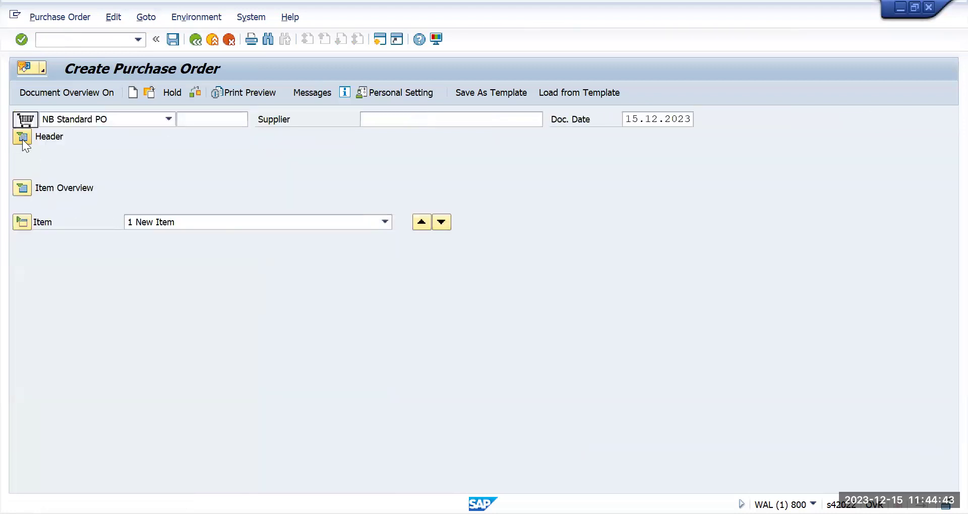
left_click(24, 190)
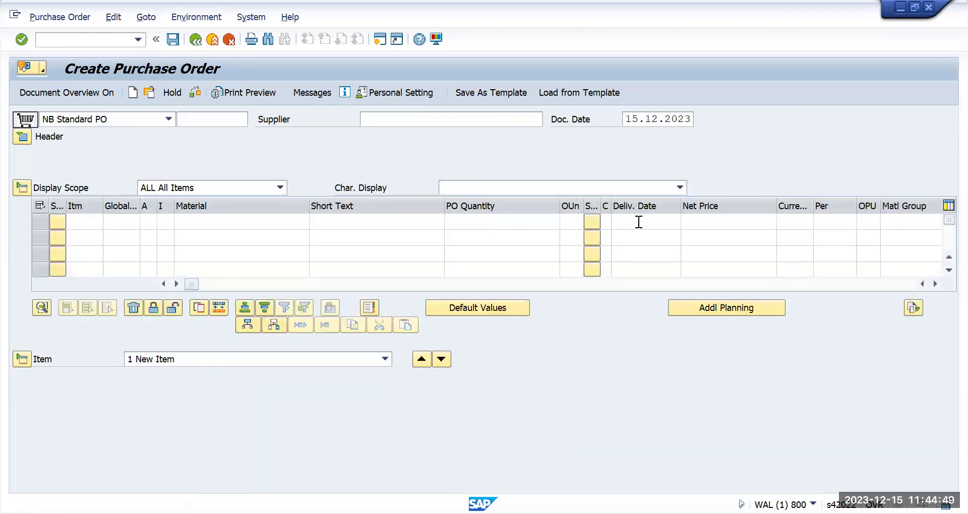
left_click(639, 222)
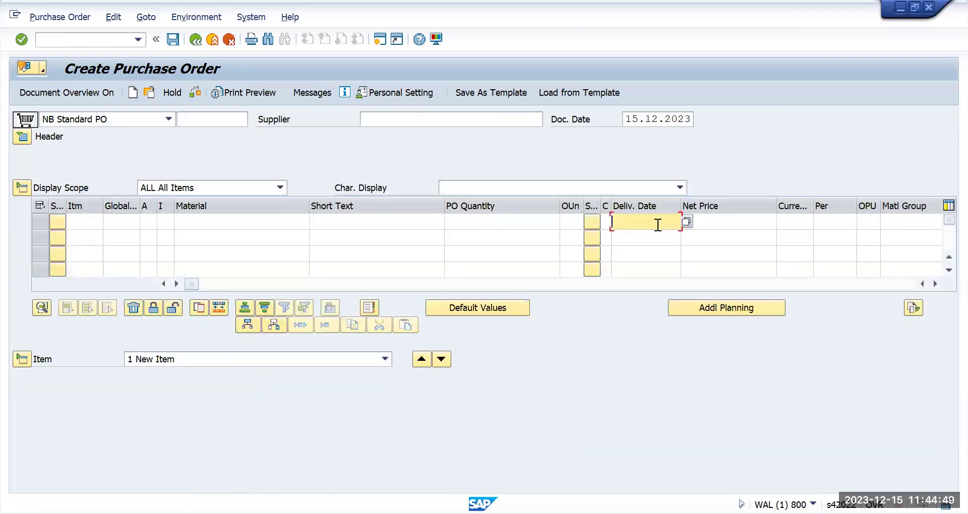
left_click(932, 283)
left_click(777, 284)
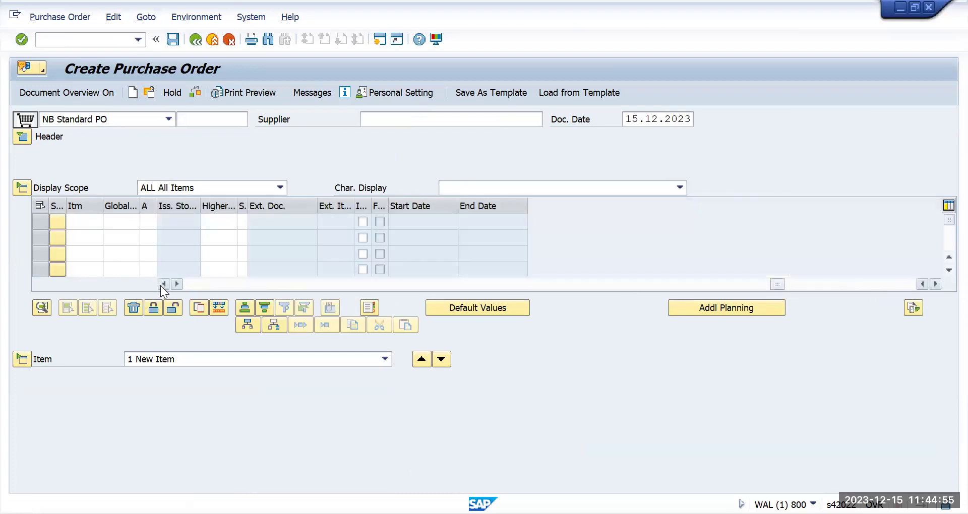
left_click(161, 285)
left_click(162, 284)
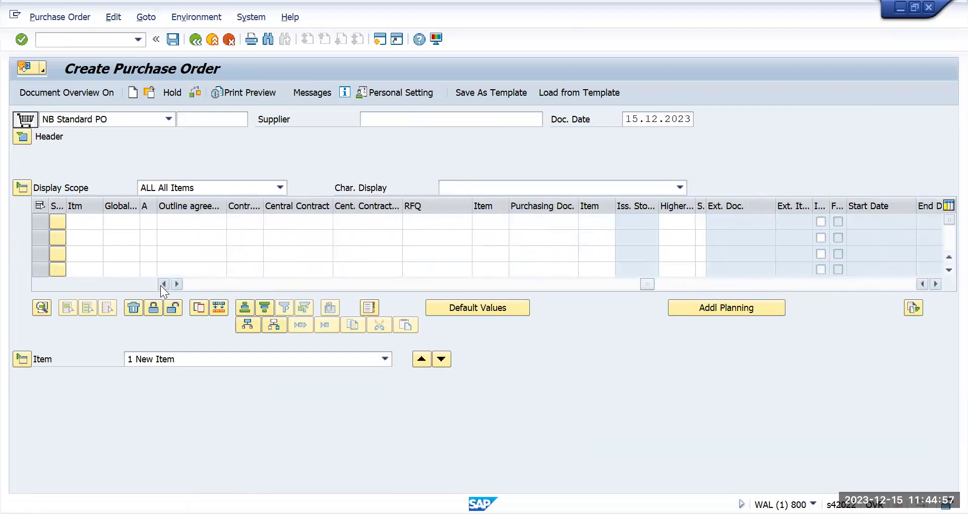
left_click(161, 285)
left_click(162, 284)
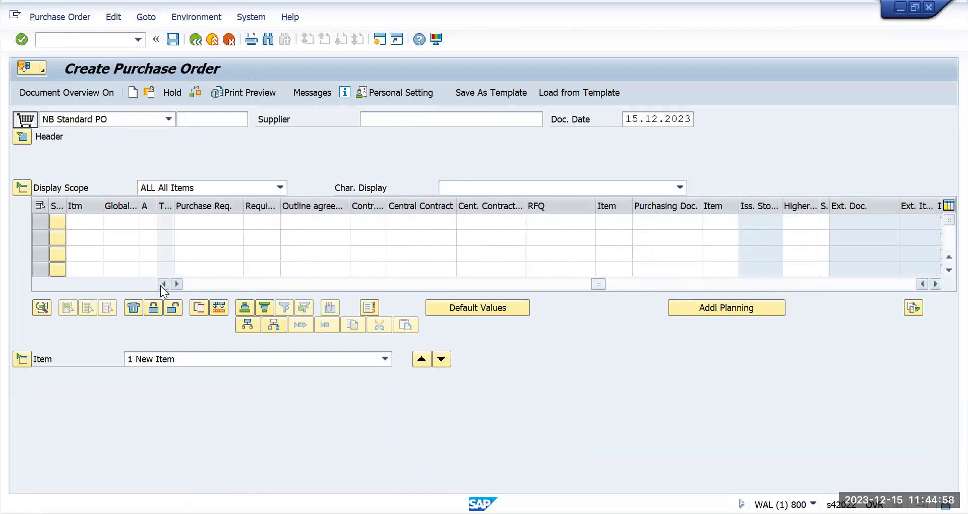
left_click(217, 222)
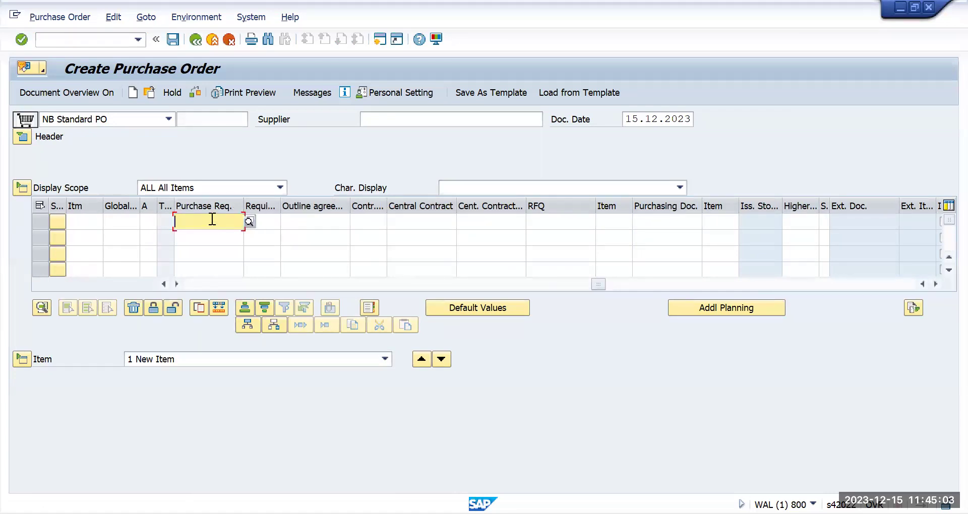
Step: Adopt requisition 10000372 into the order and set supplier Apple INC
key("ctrl+v")
key("Return")
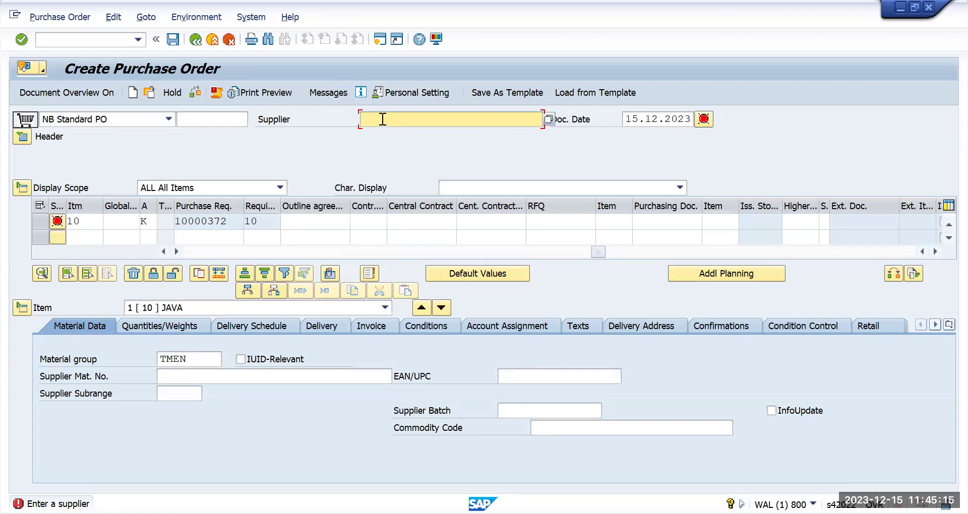
type("9")
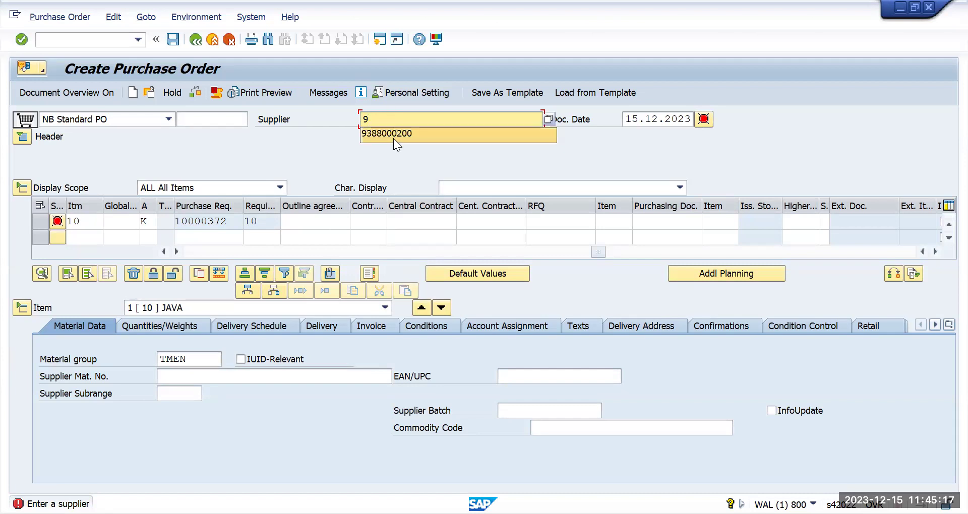
left_click(393, 135)
key("Return")
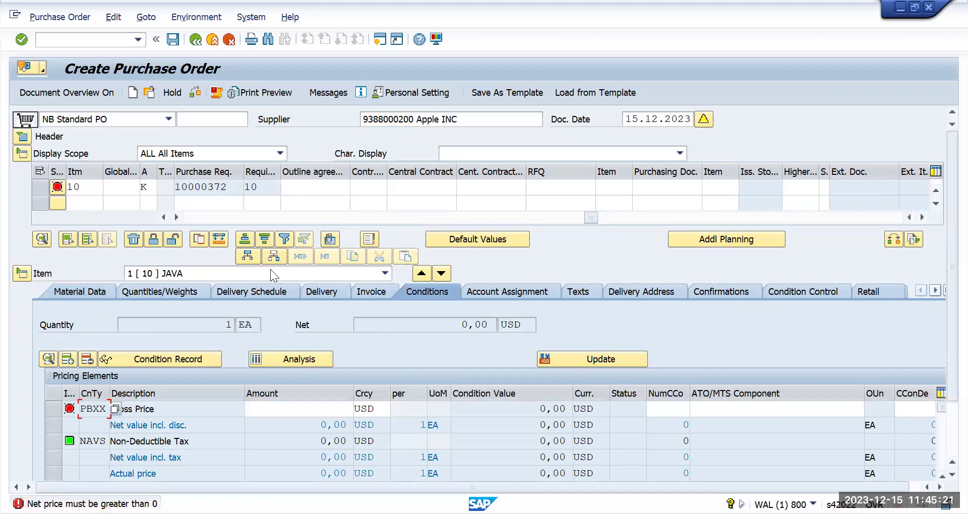
Step: Set the JAVA item's gross price to 10000
left_click(291, 411)
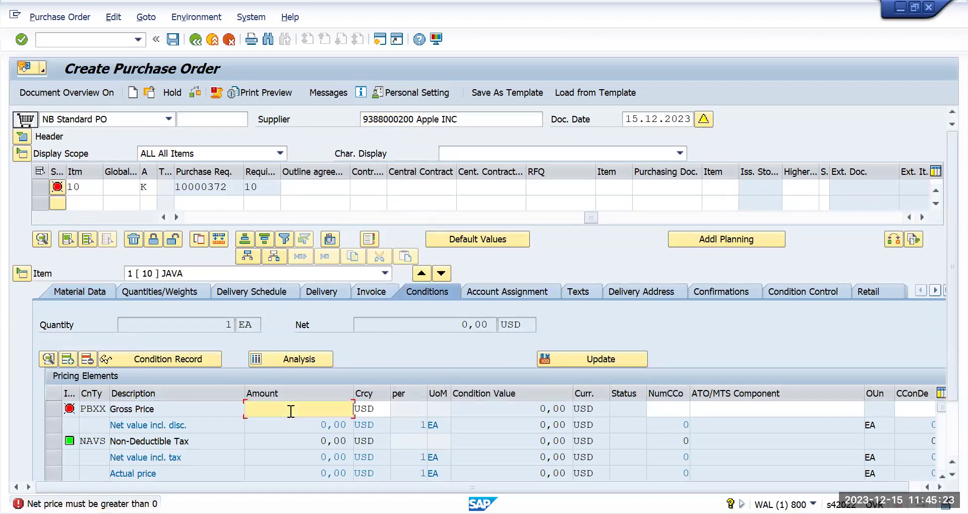
type("10000")
key("Return")
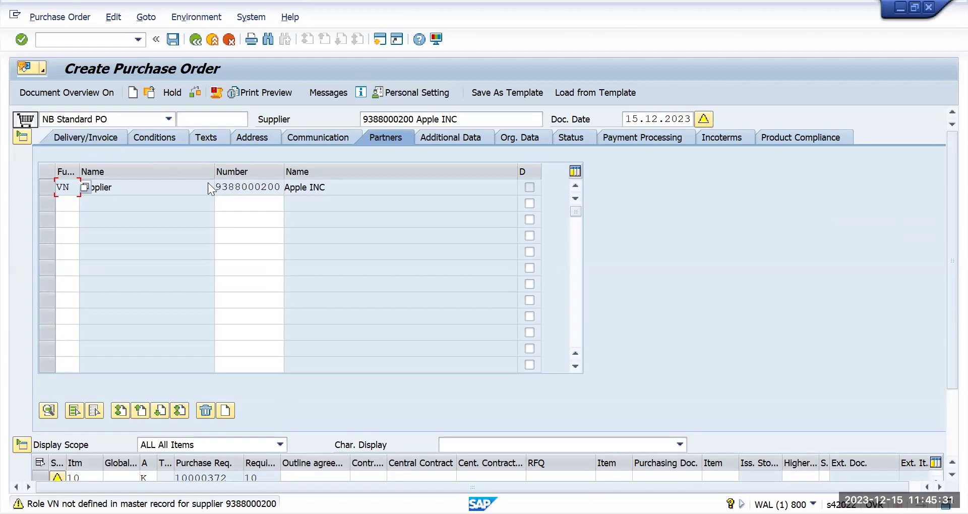
Step: Check the order, continue past the warnings, and review header org data and item account assignment
left_click(23, 139)
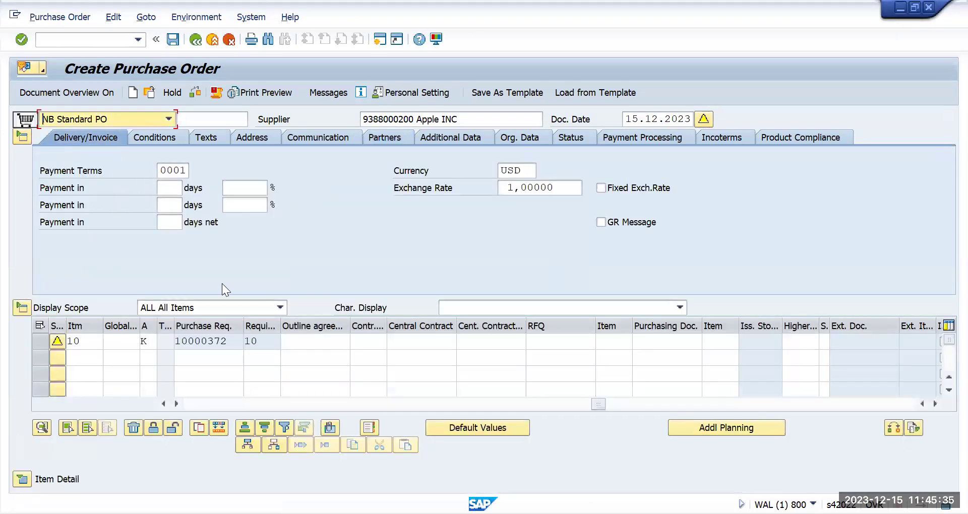
left_click_drag(598, 404, 143, 408)
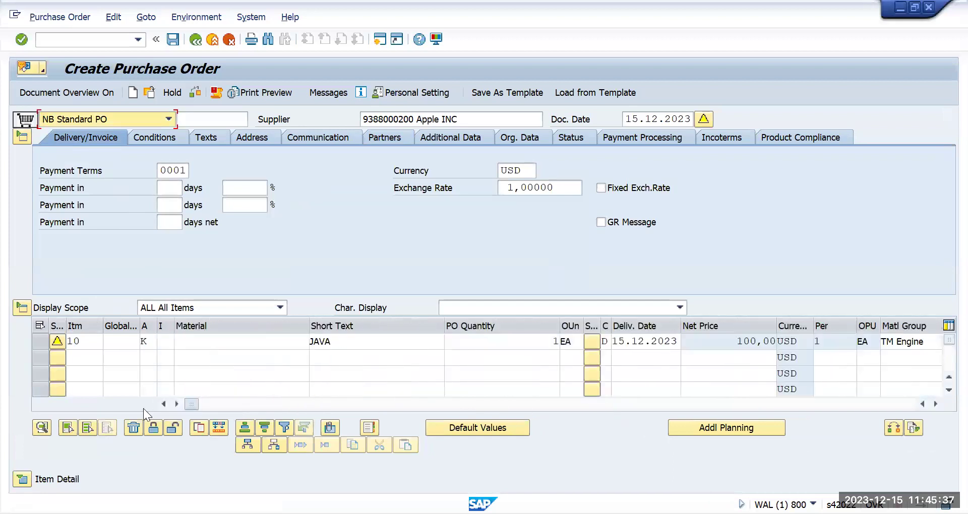
left_click(191, 93)
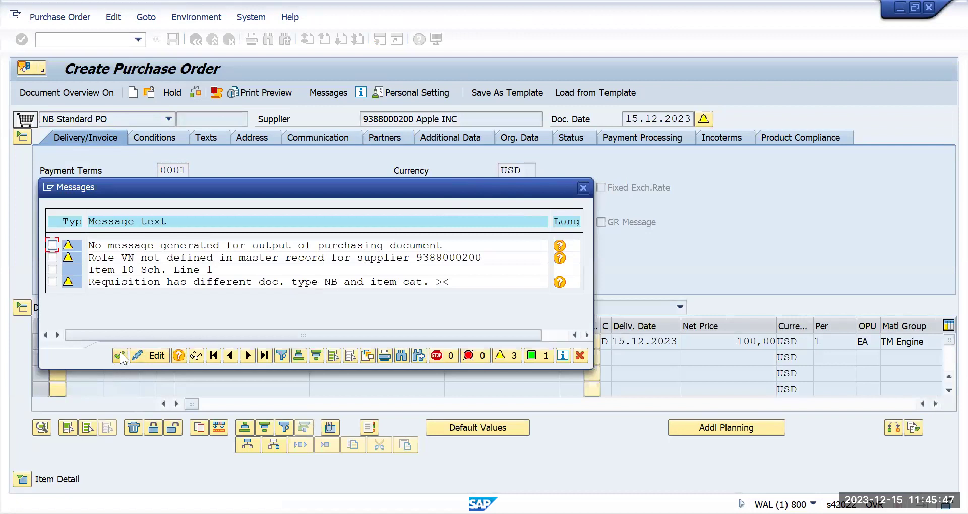
left_click(120, 356)
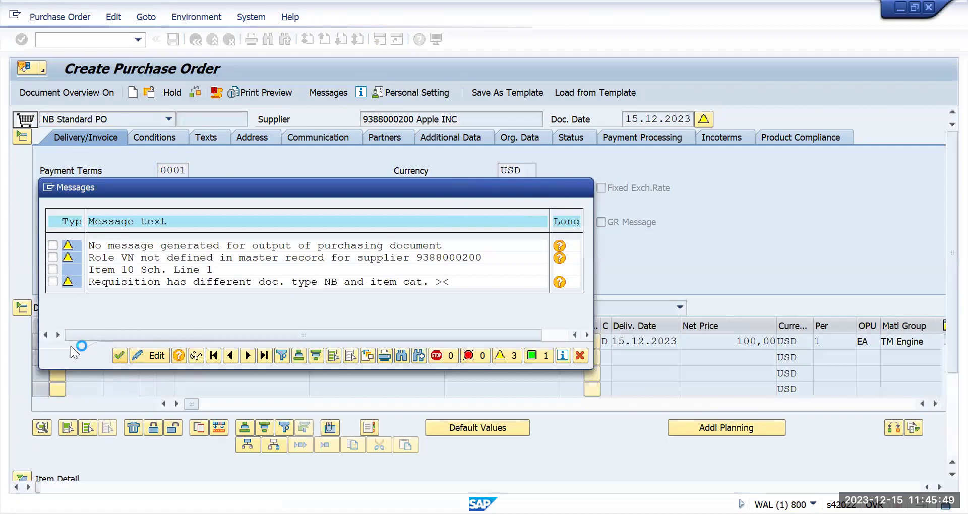
scroll(67, 281, "up", 3)
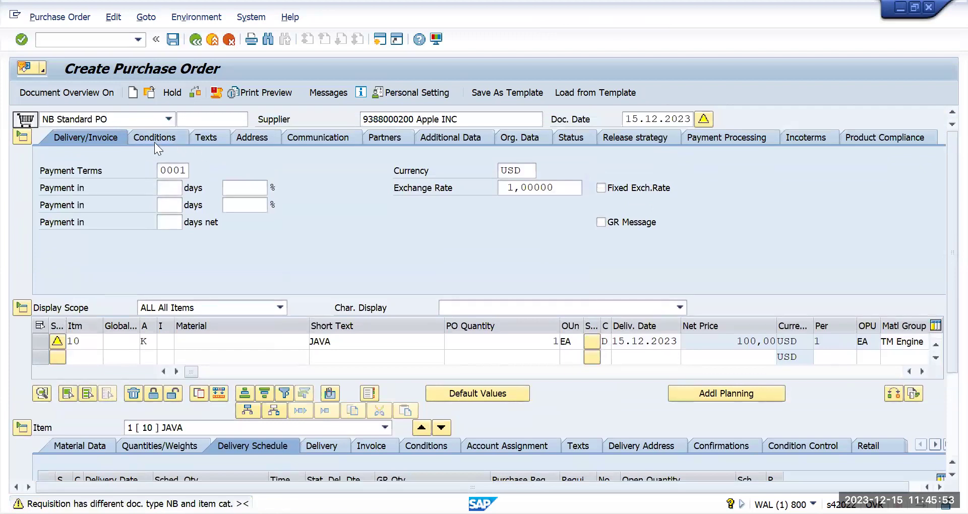
left_click(520, 135)
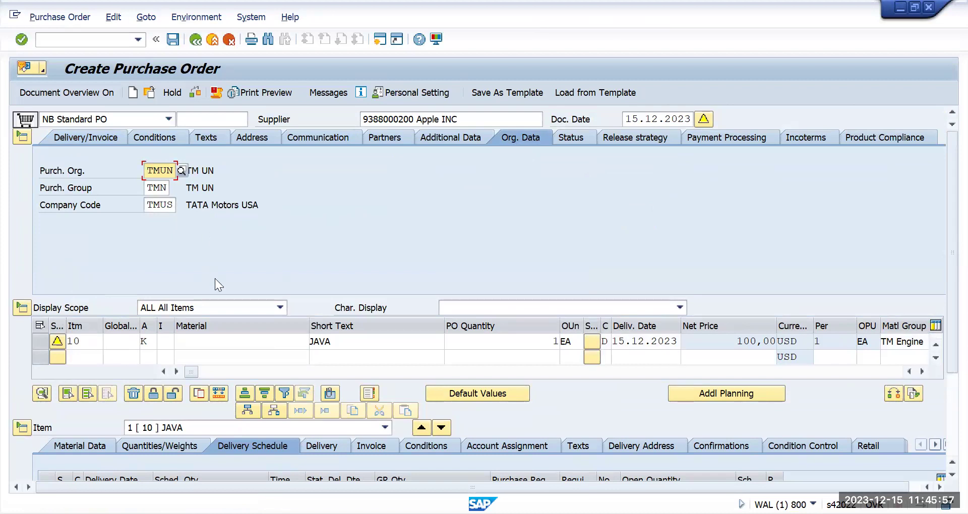
left_click(497, 445)
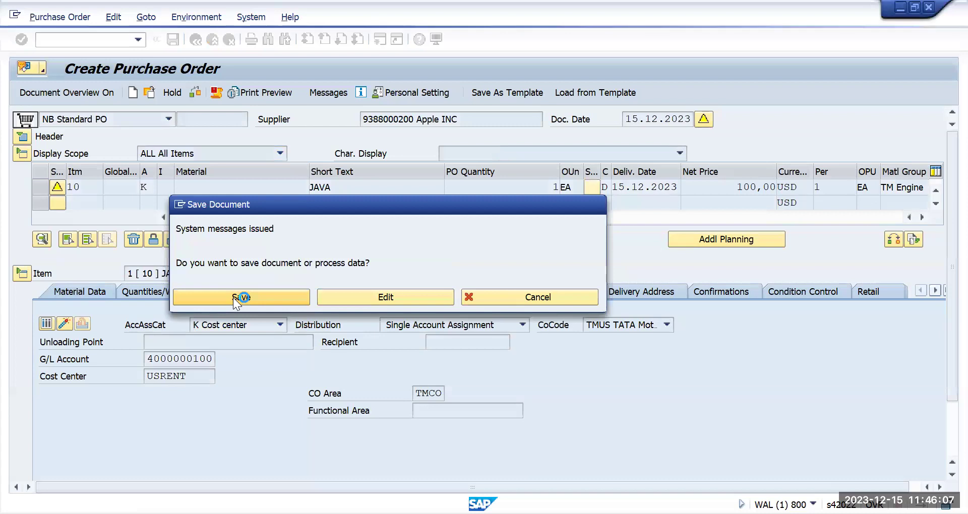
Step: Save the purchase order despite warnings and note its new number from the message
left_click(260, 299)
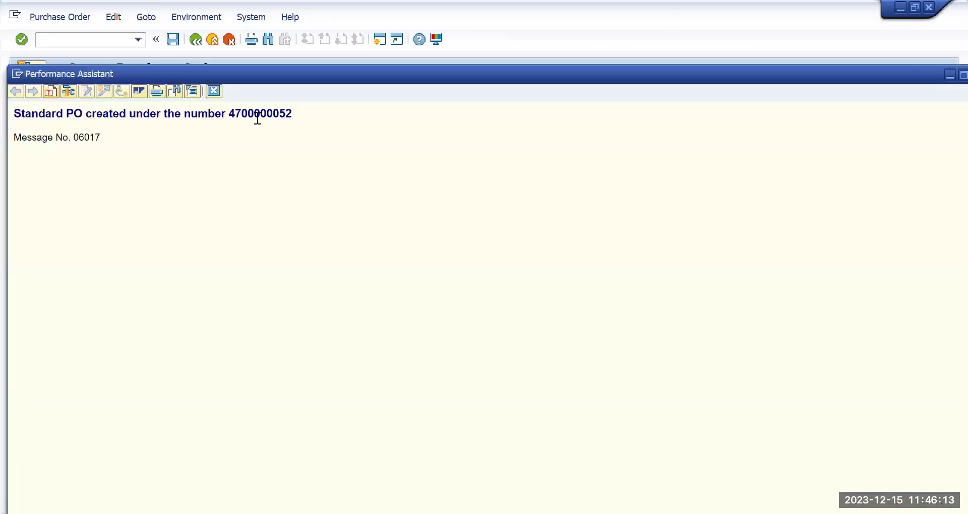
double_click(257, 116)
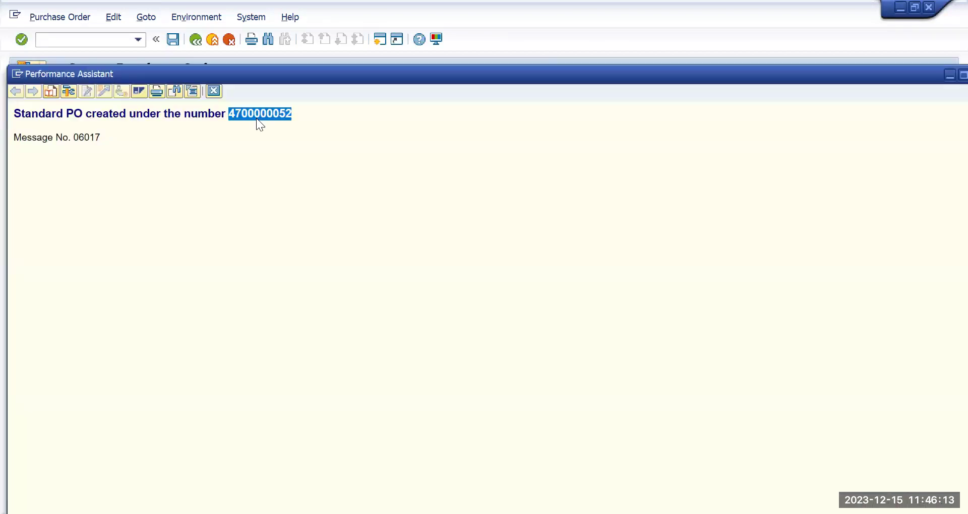
left_click(215, 90)
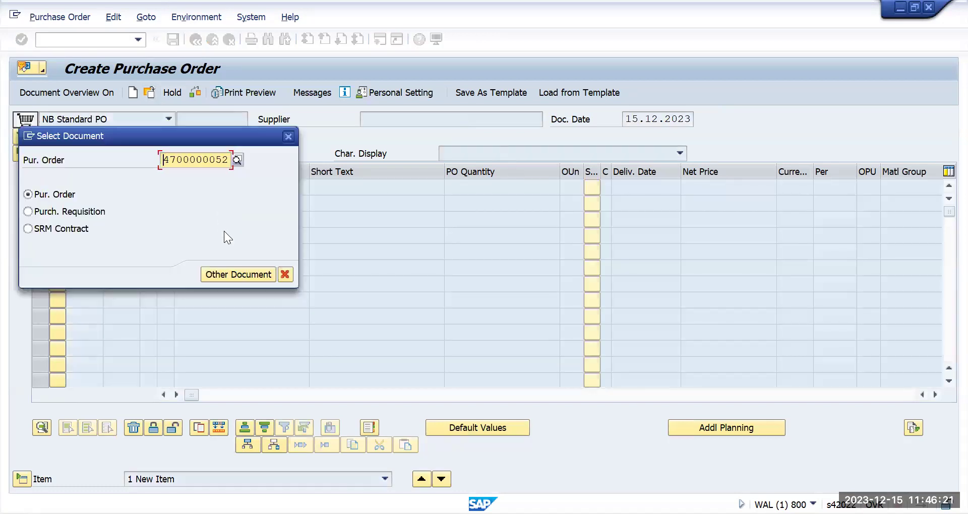
key("End")
left_click(227, 268)
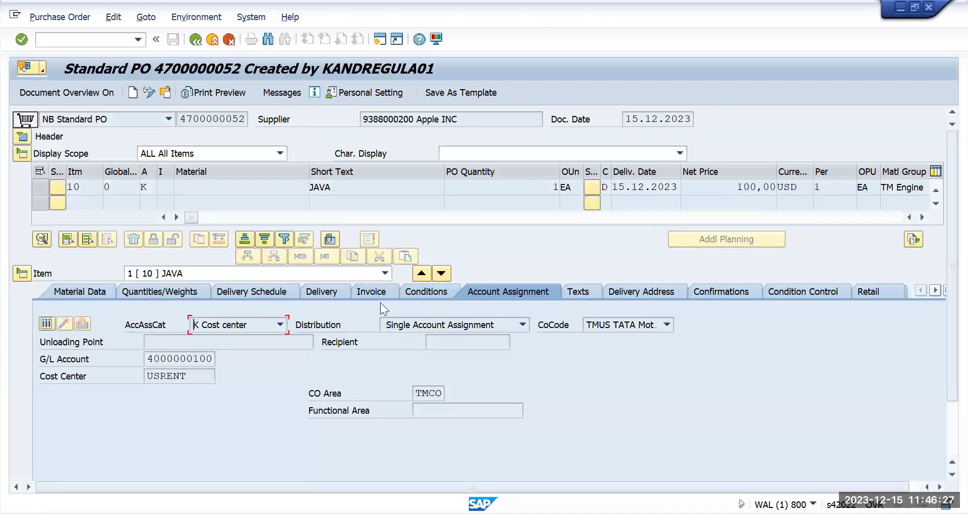
left_click(78, 41)
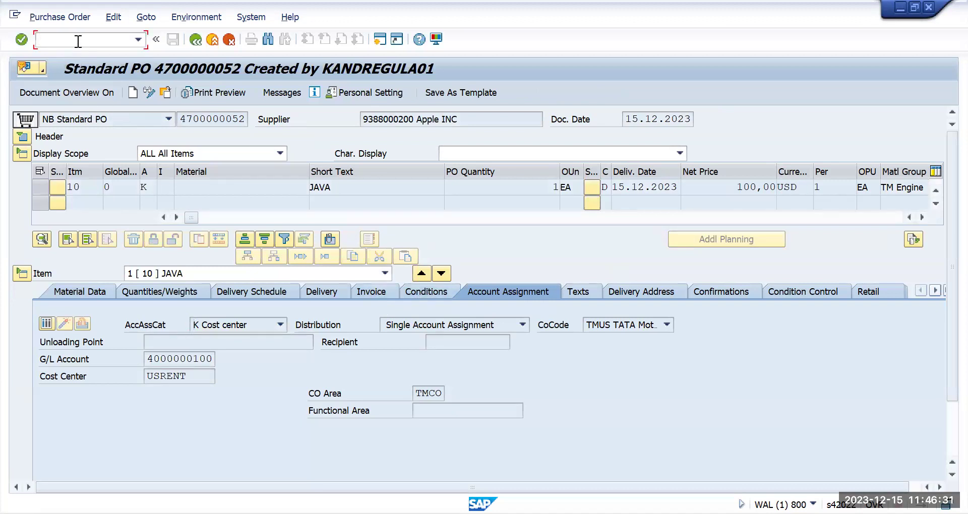